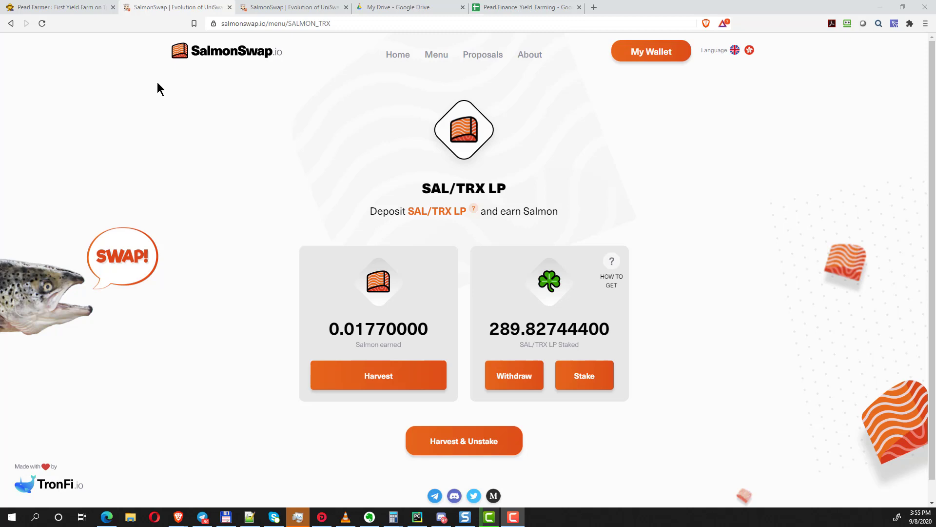
# Bring up the Pearl.Finance_Yield_Farming spreadsheet and check the $100 starting amount in A3
pyautogui.click(501, 9)
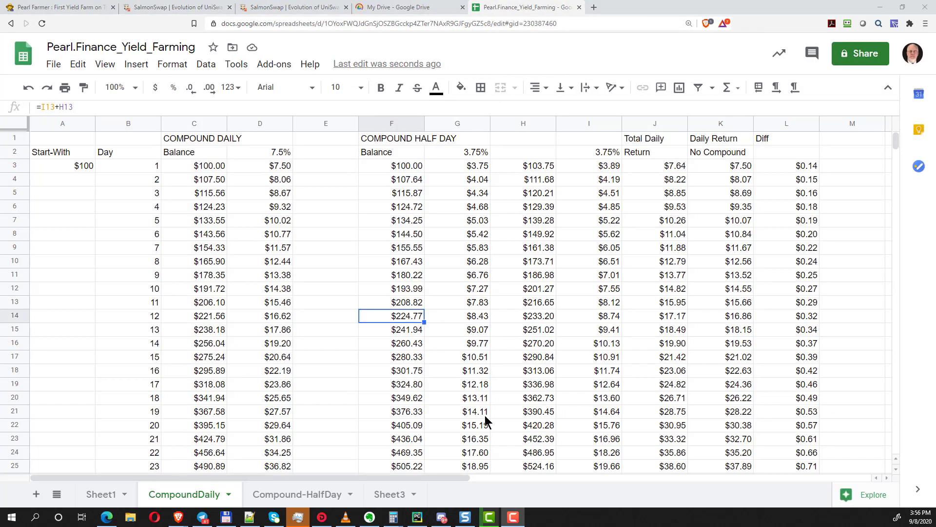
pyautogui.click(49, 171)
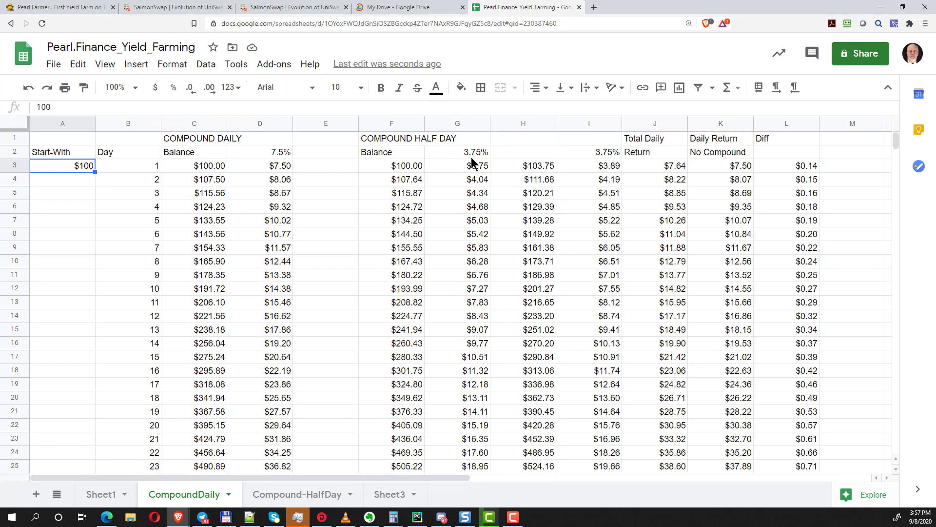
# Change the daily rate in D2 from 7.5% to 8.5%
pyautogui.click(274, 155)
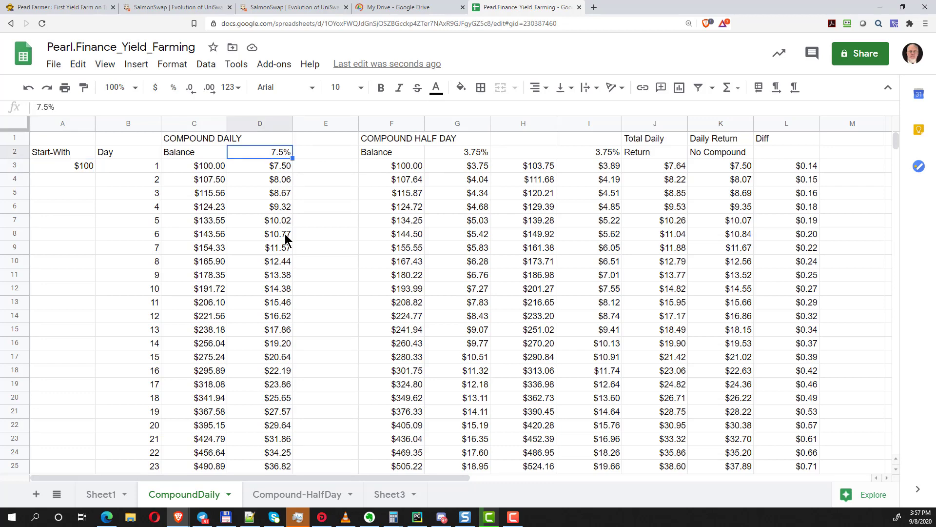
pyautogui.write('8.')
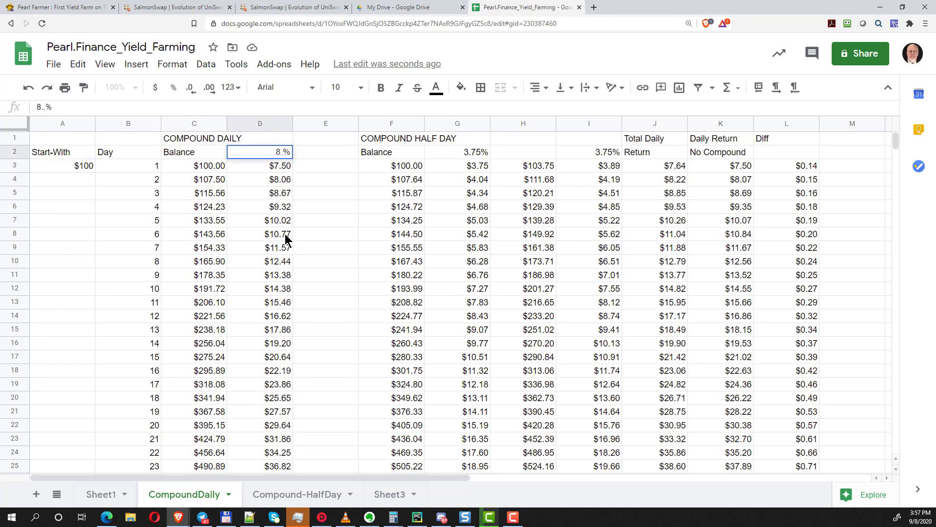
pyautogui.write('5')
pyautogui.press('Tab')
pyautogui.press('Tab')
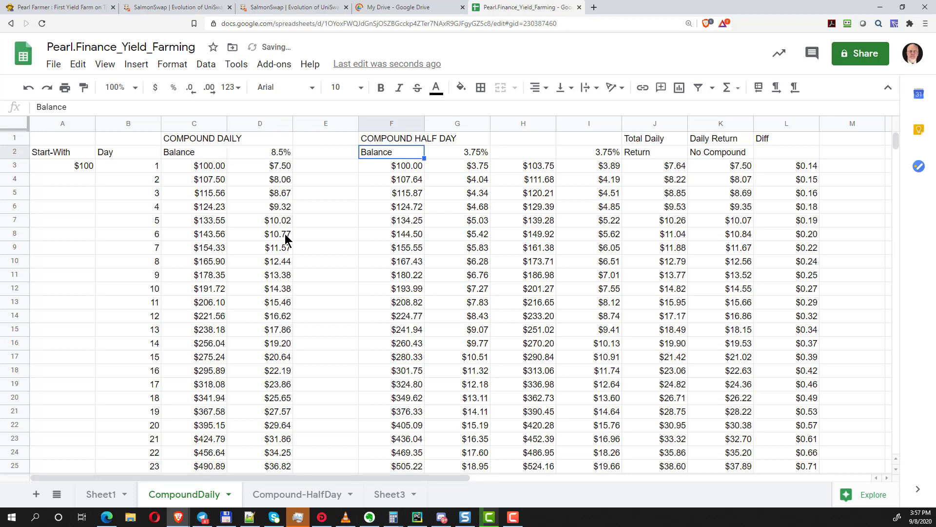
pyautogui.press('Tab')
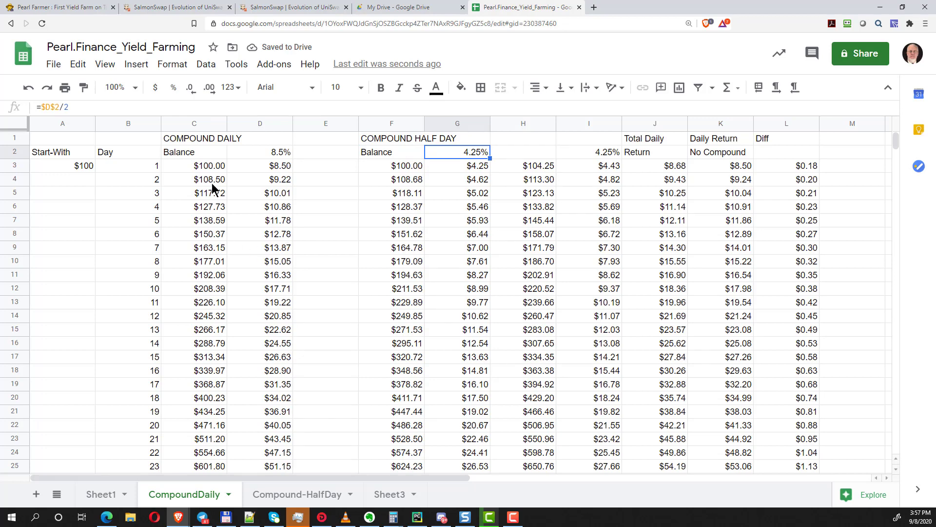
# Inspect the recalculated day 1, 4 and 14 balances and the 4.25% half-day rate
pyautogui.click(205, 166)
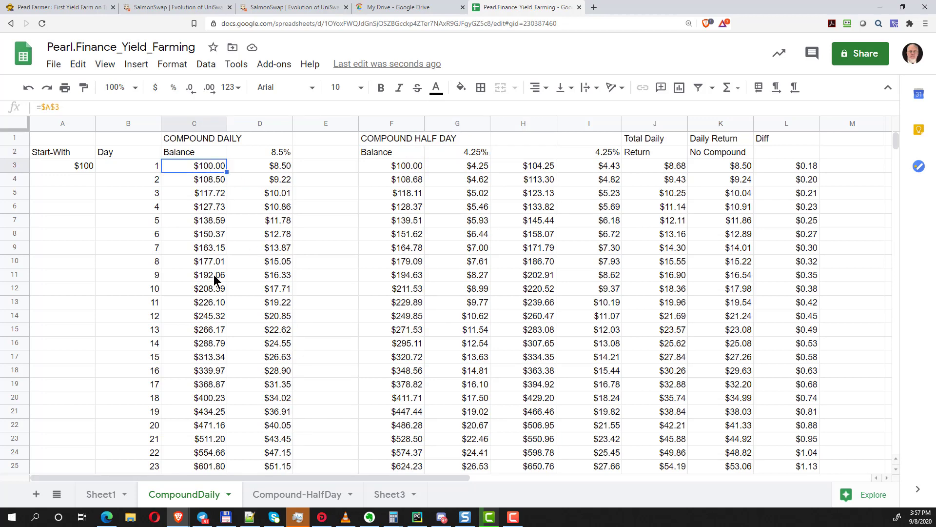
pyautogui.click(204, 349)
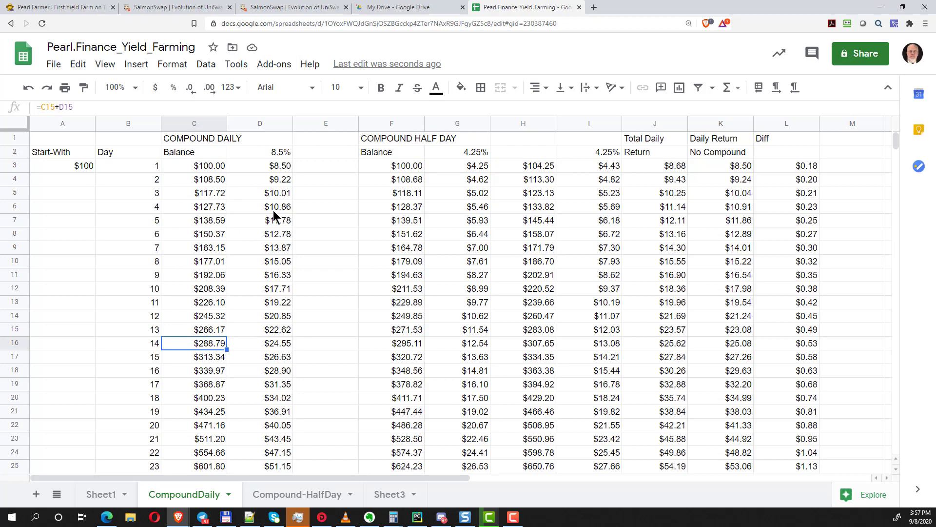
pyautogui.click(206, 209)
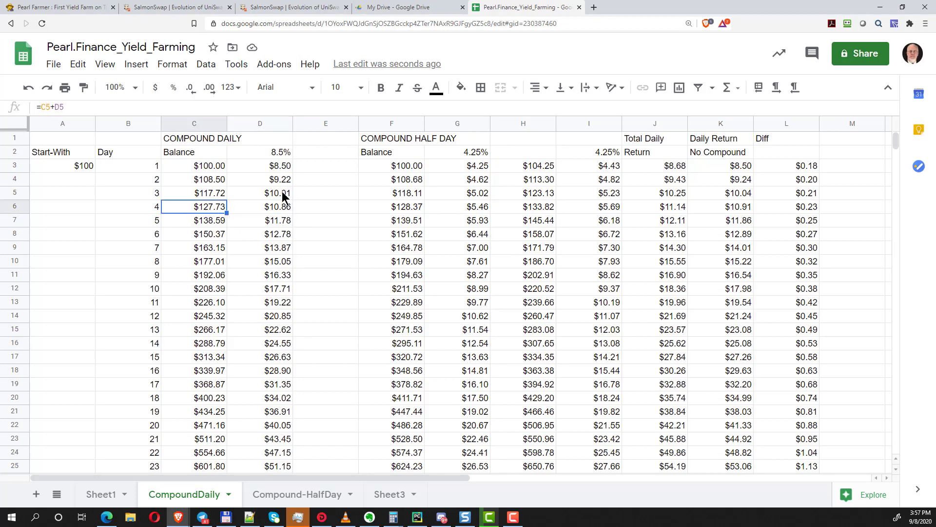
pyautogui.press('Up')
pyautogui.press('Right')
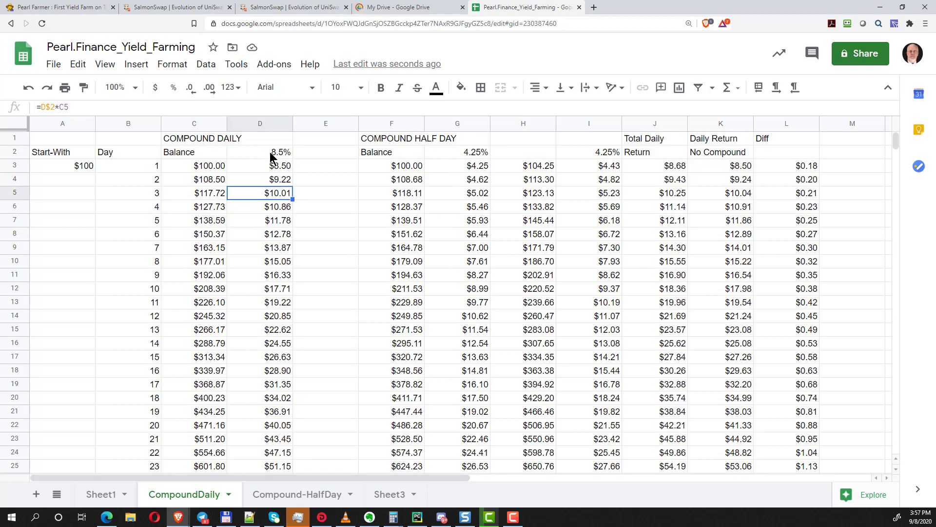
pyautogui.click(291, 154)
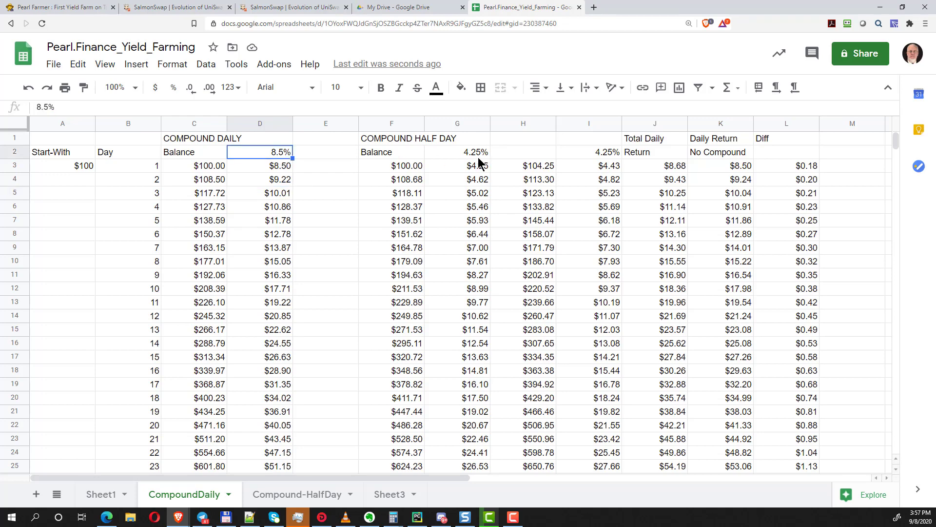
pyautogui.click(478, 155)
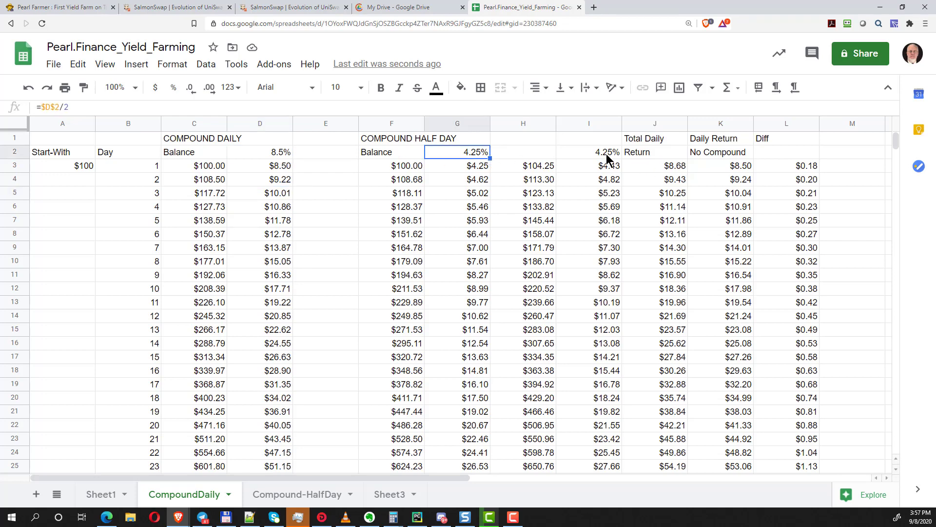
pyautogui.press('Right')
pyautogui.press('Right')
pyautogui.scroll(-5, 437, 254)
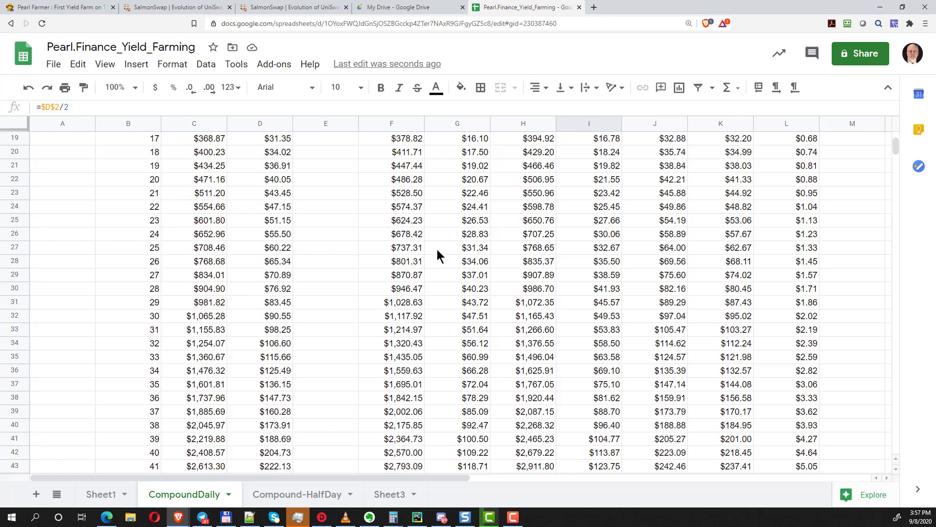
pyautogui.scroll(-2, 438, 253)
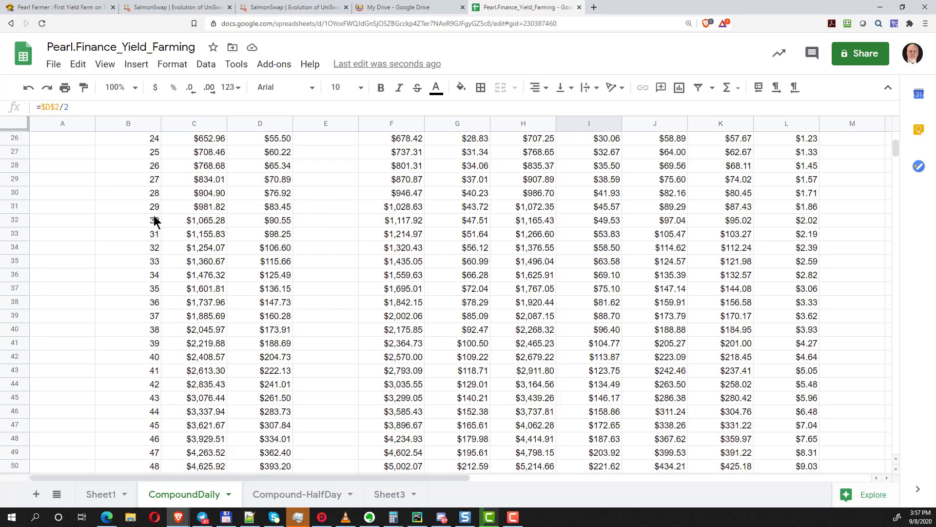
pyautogui.click(212, 219)
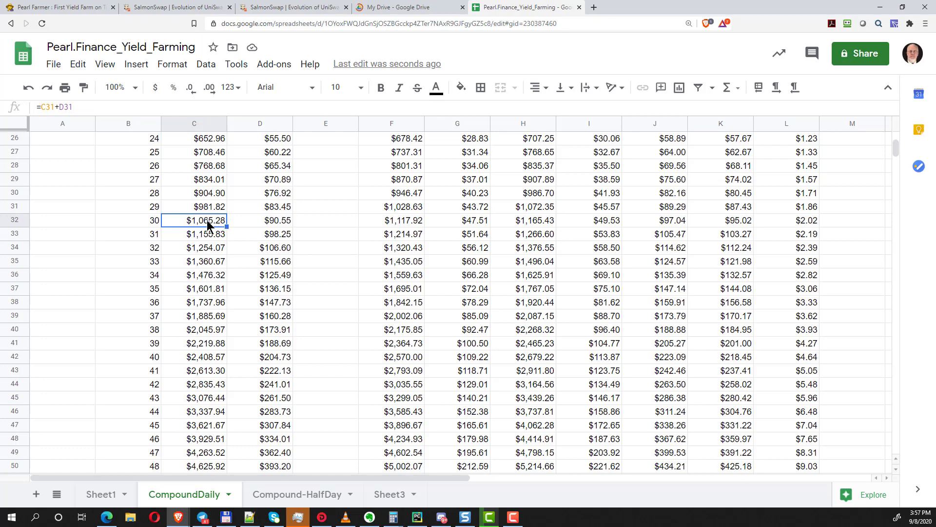
pyautogui.click(404, 225)
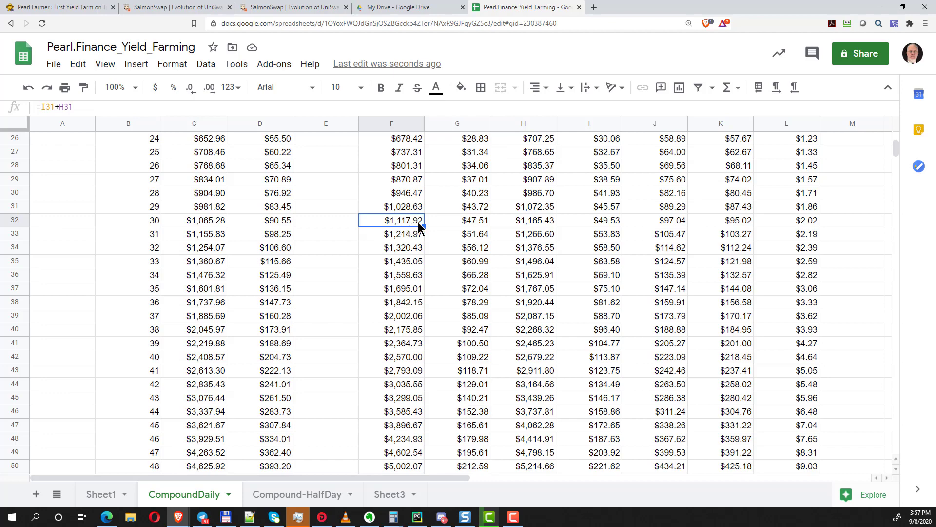
pyautogui.scroll(-7, 462, 272)
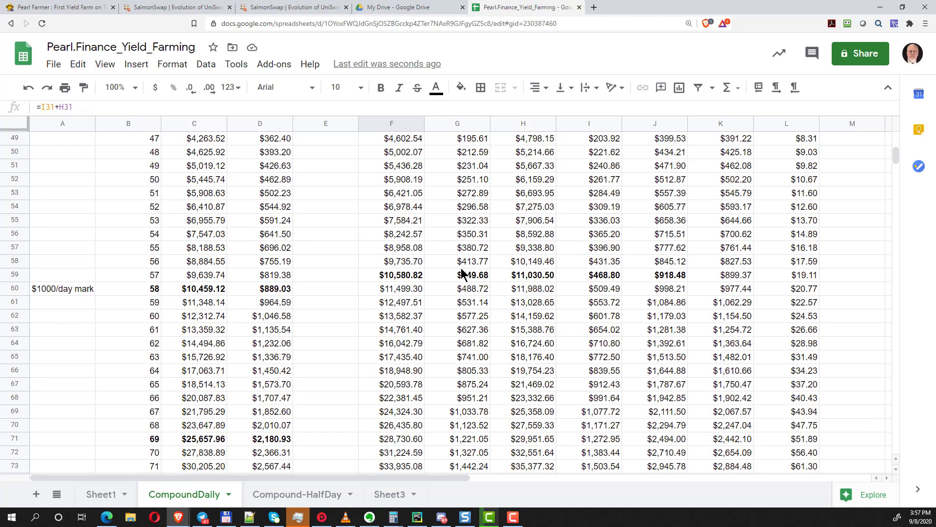
pyautogui.scroll(-14, 462, 272)
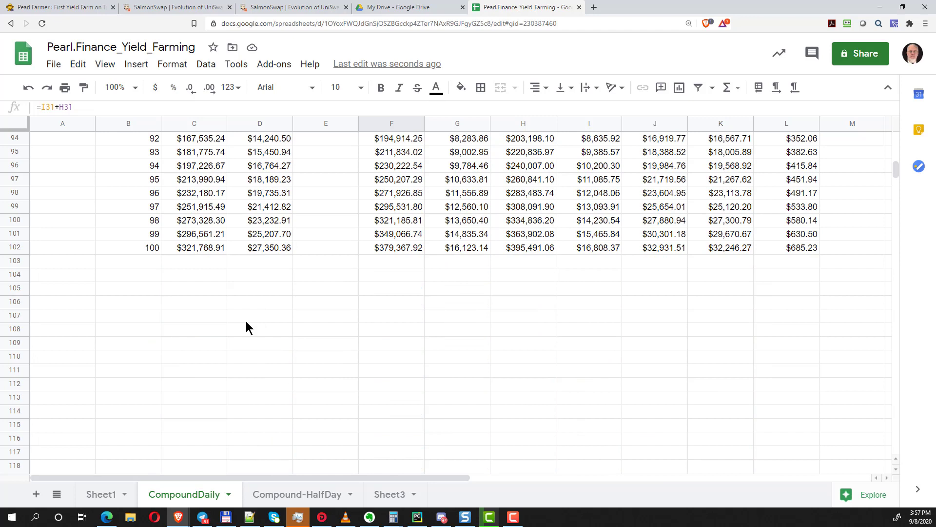
pyautogui.click(196, 247)
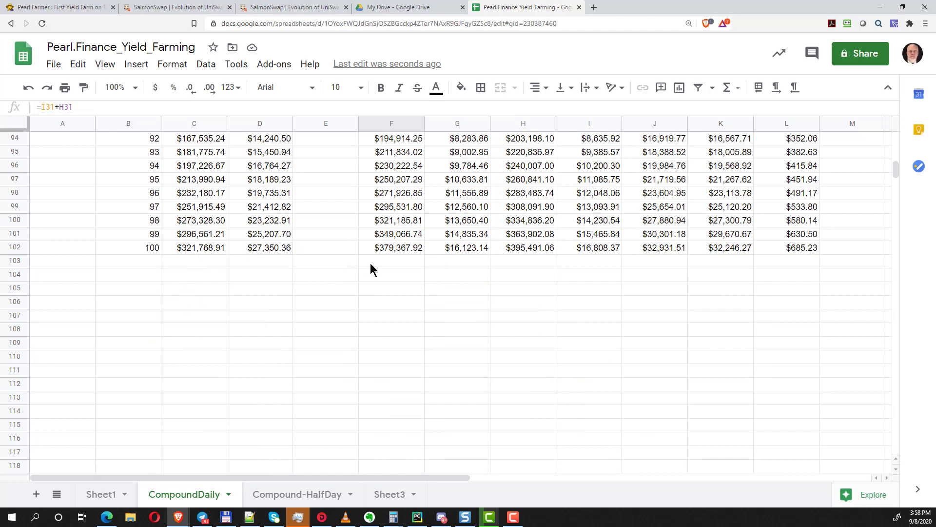
pyautogui.click(405, 248)
pyautogui.click(195, 251)
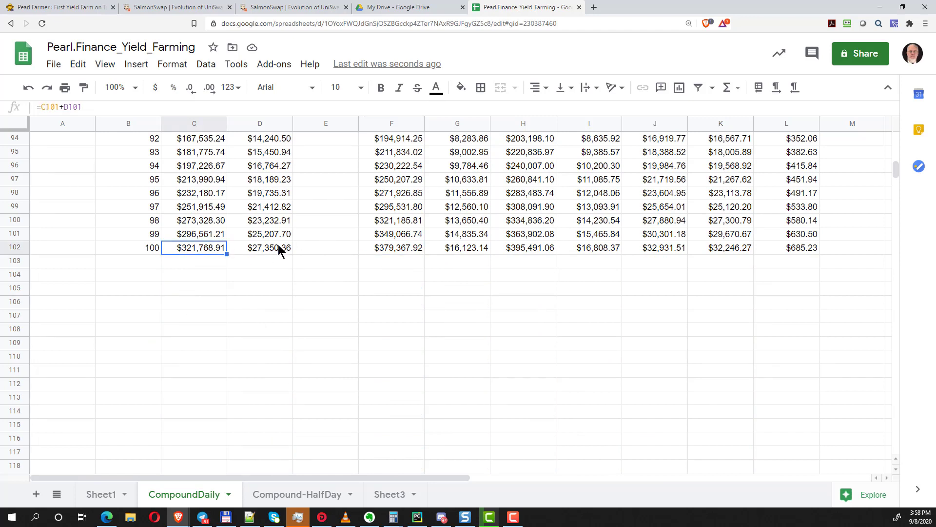
pyautogui.click(394, 250)
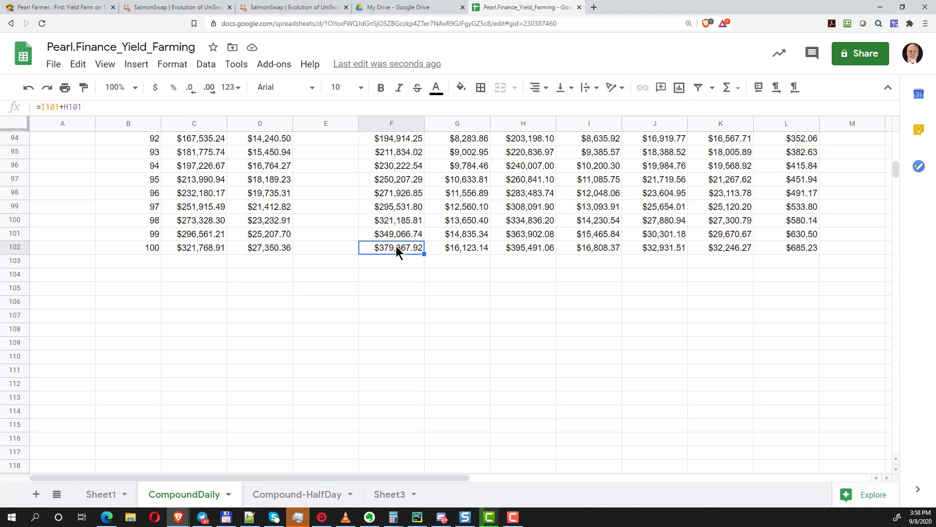
pyautogui.scroll(10, 432, 253)
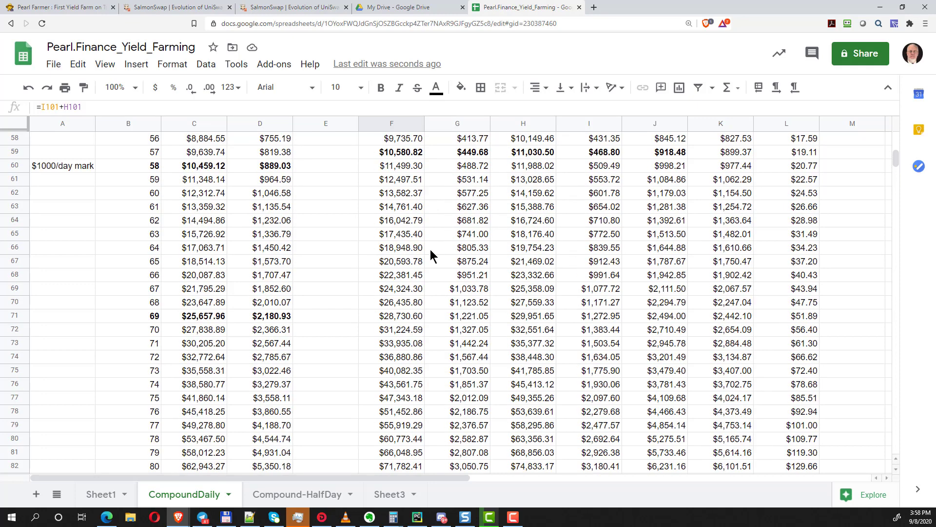
pyautogui.scroll(15, 431, 253)
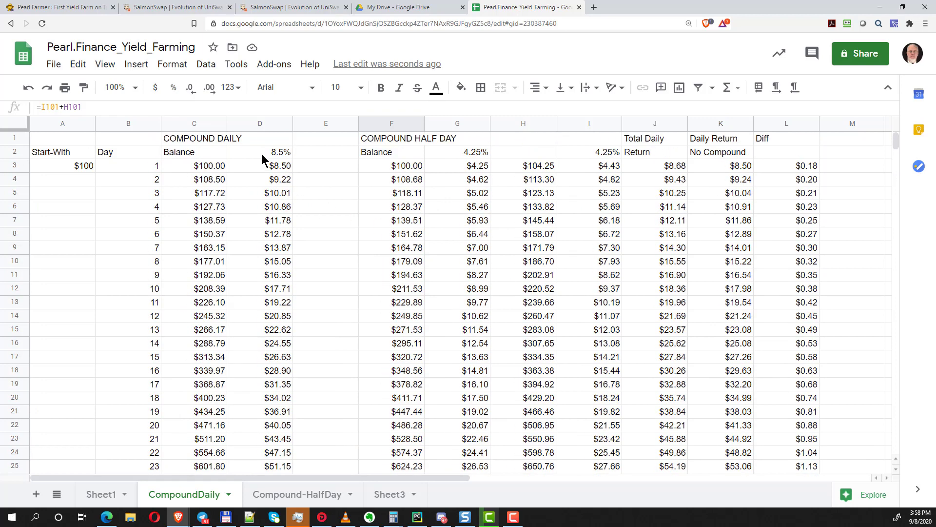
pyautogui.click(288, 153)
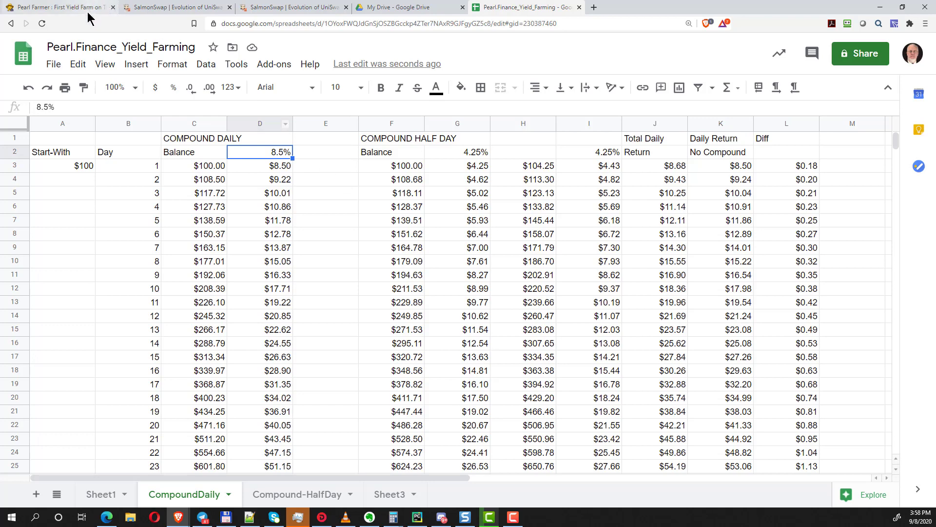
# Return to the SalmonSwap SAL/TRX farm and view the 0.000843 SAL wallet balance in TronLink
pyautogui.click(160, 9)
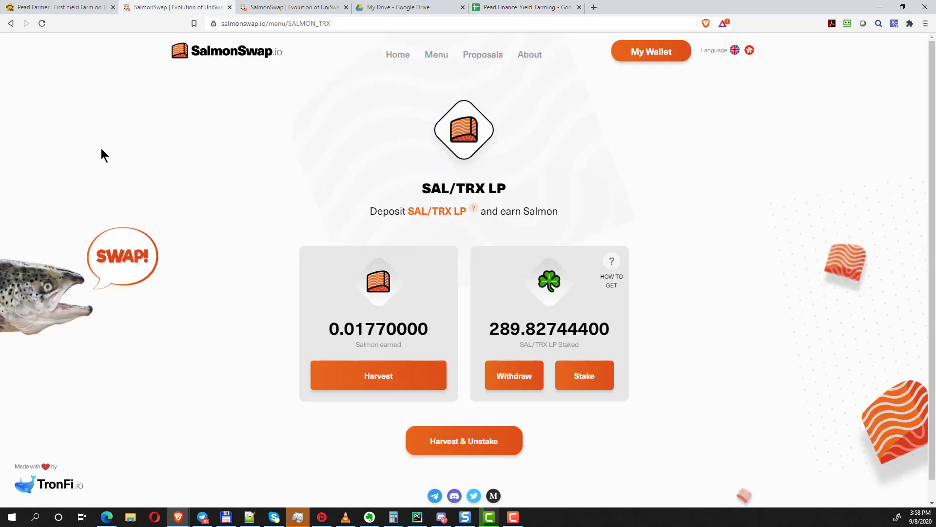
pyautogui.click(895, 25)
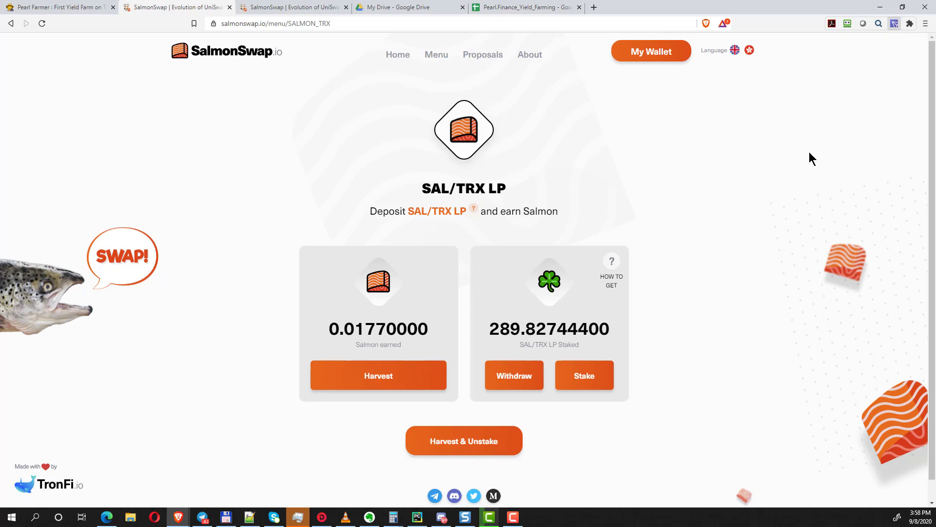
pyautogui.scroll(-5, 815, 215)
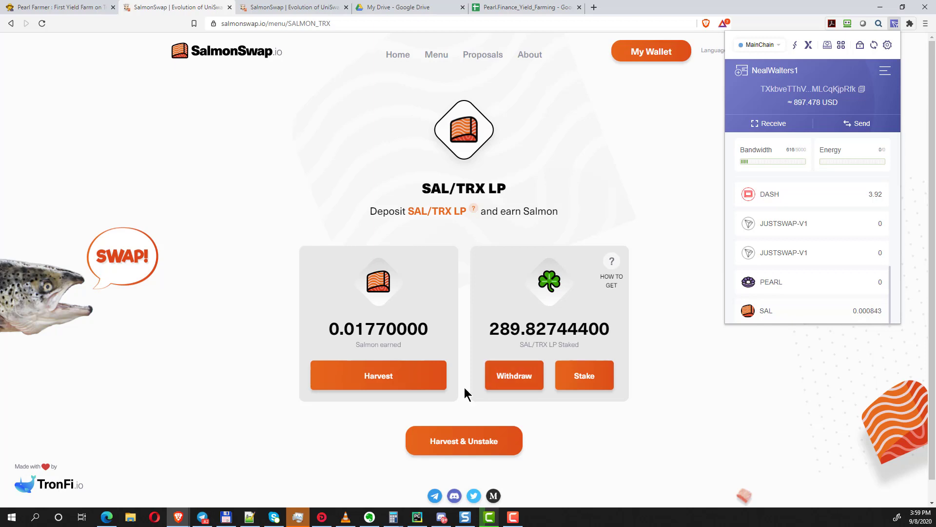
# Harvest the 0.01770000 earned Salmon and accept the getReward signature in TronLink
pyautogui.click(374, 377)
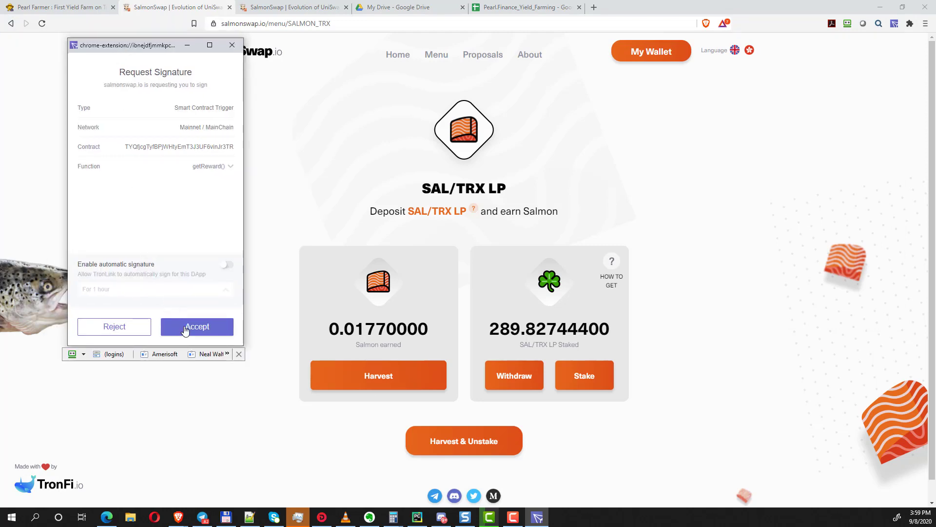
pyautogui.click(185, 331)
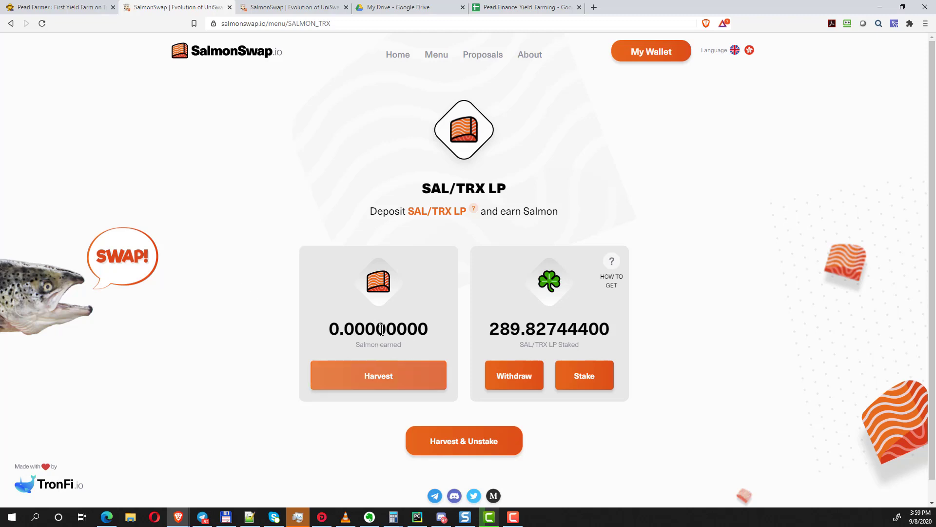
# Check the TronLink balances: 0.019589 SAL and 26048.343741 TRX
pyautogui.click(894, 25)
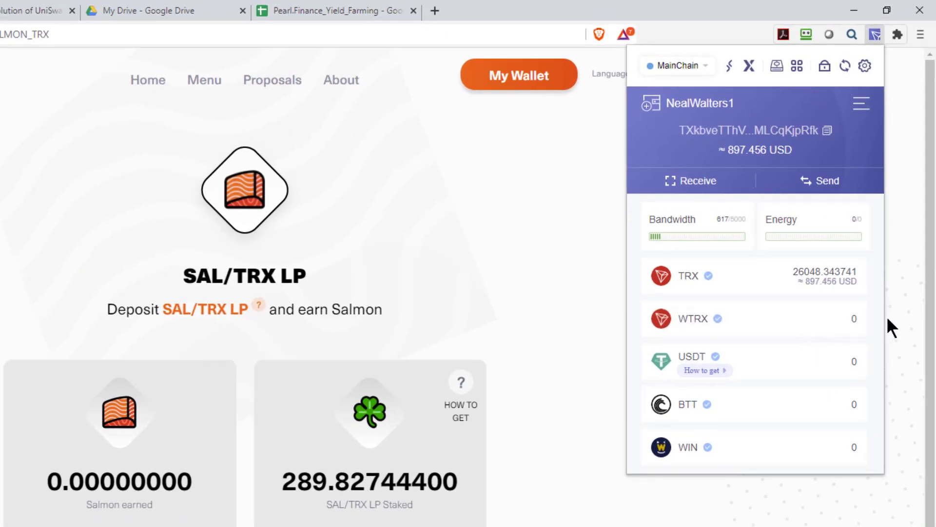
pyautogui.scroll(-1, 811, 342)
pyautogui.scroll(-4, 812, 342)
pyautogui.scroll(-1, 811, 343)
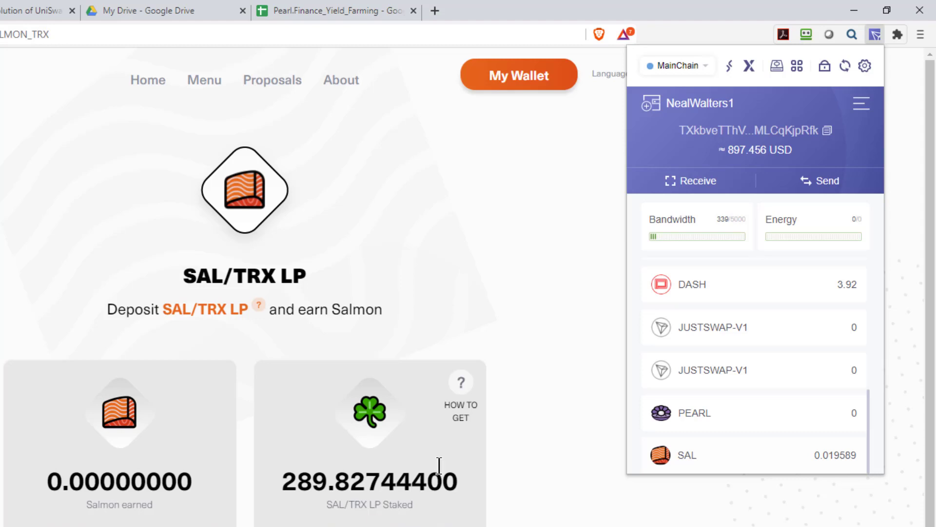
pyautogui.scroll(5, 793, 314)
pyautogui.scroll(2, 793, 314)
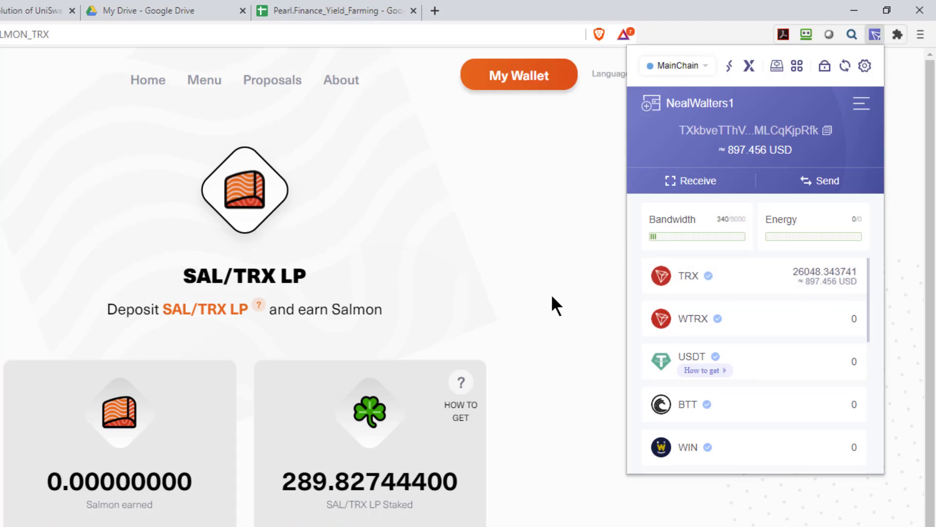
# Open the SAL/TRX pair page on JustSwap and go to its Trade form
pyautogui.click(201, 315)
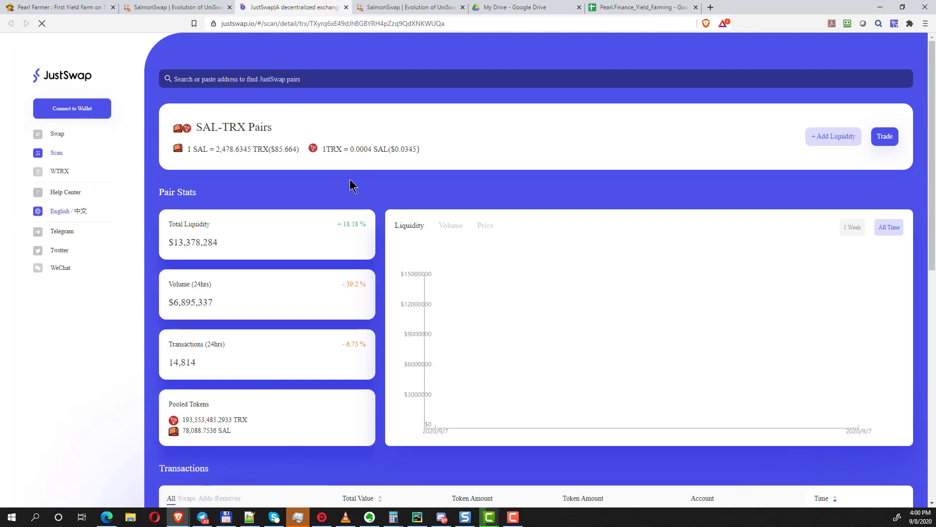
pyautogui.click(883, 138)
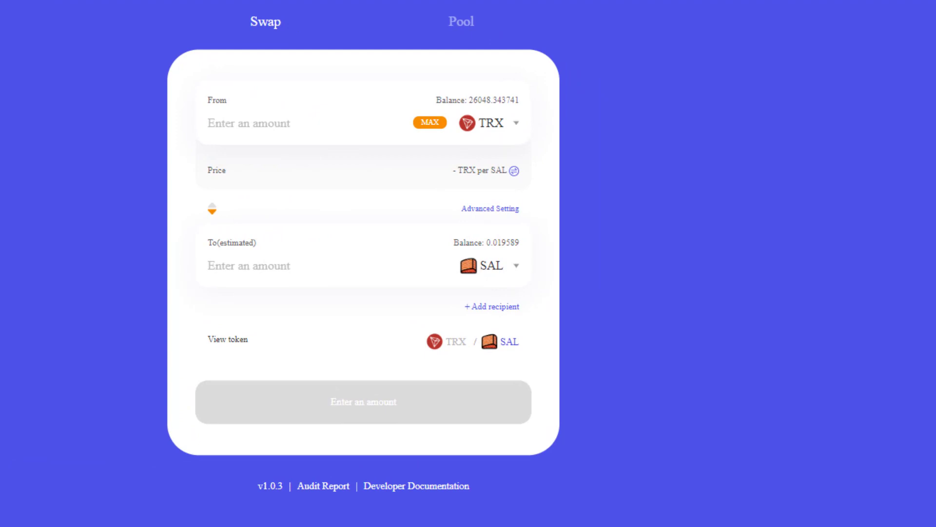
pyautogui.hotkey('alt', 'Tab')
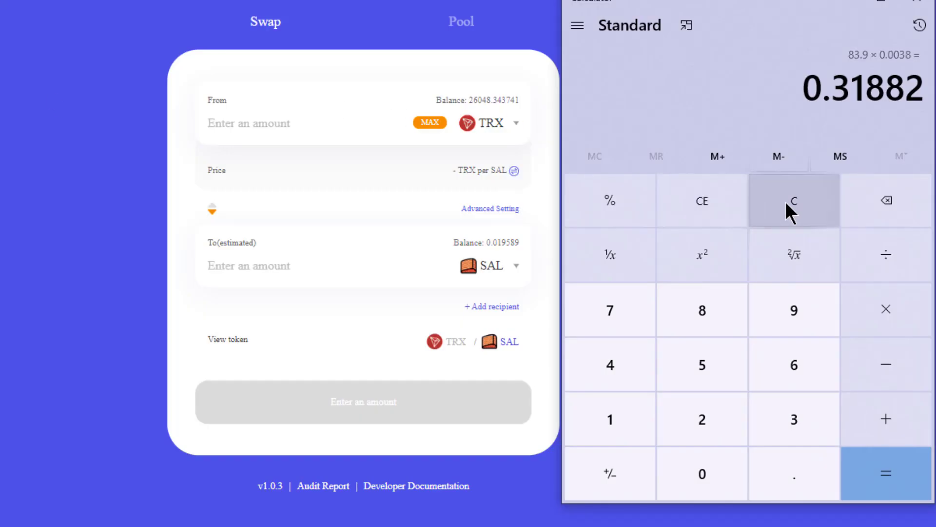
# Halve the 0.019589 SAL balance in Calculator, giving 0.0097945
pyautogui.click(790, 209)
pyautogui.write('.')
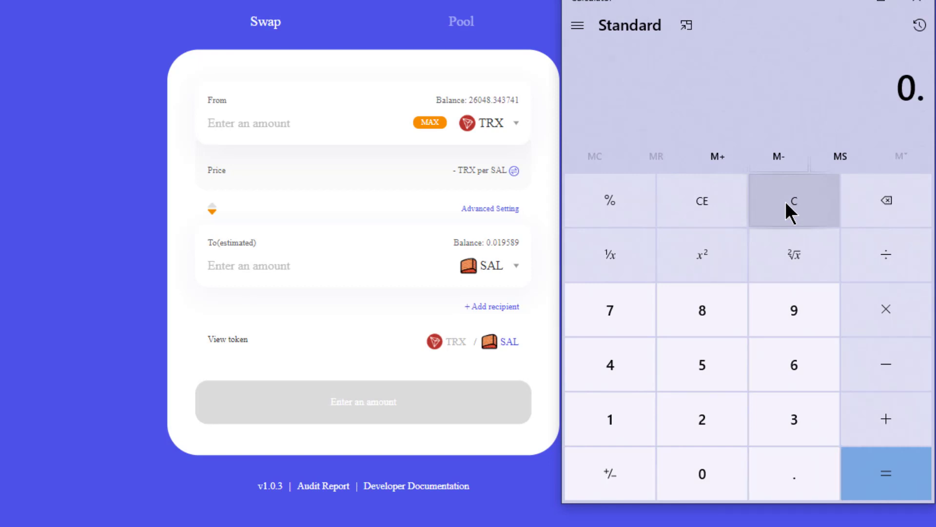
pyautogui.write('019589/2')
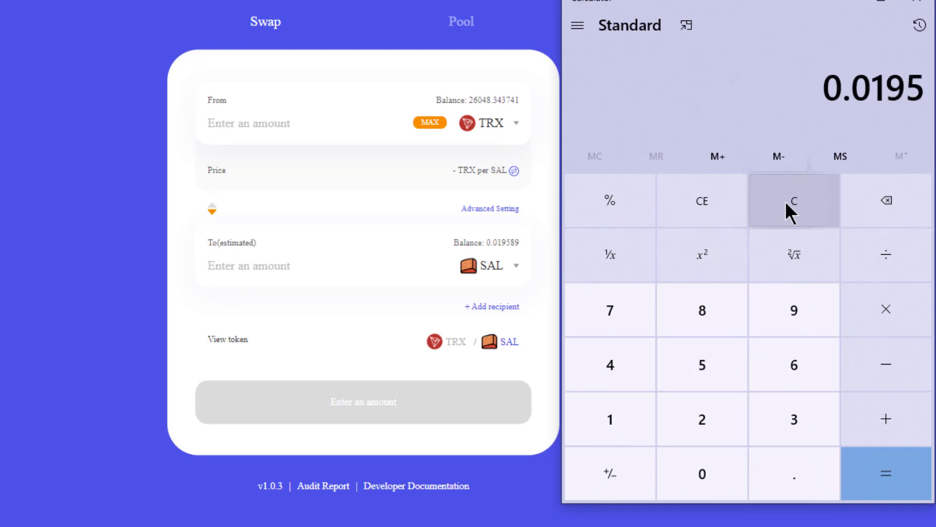
pyautogui.press('Return')
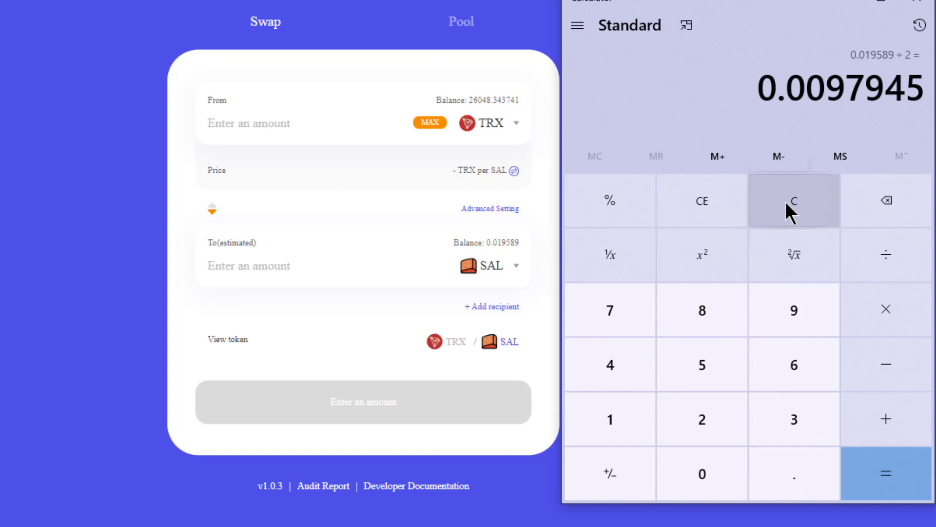
# Enter the halved SAL amount, about 0.0098, in the swap's To field
pyautogui.click(241, 258)
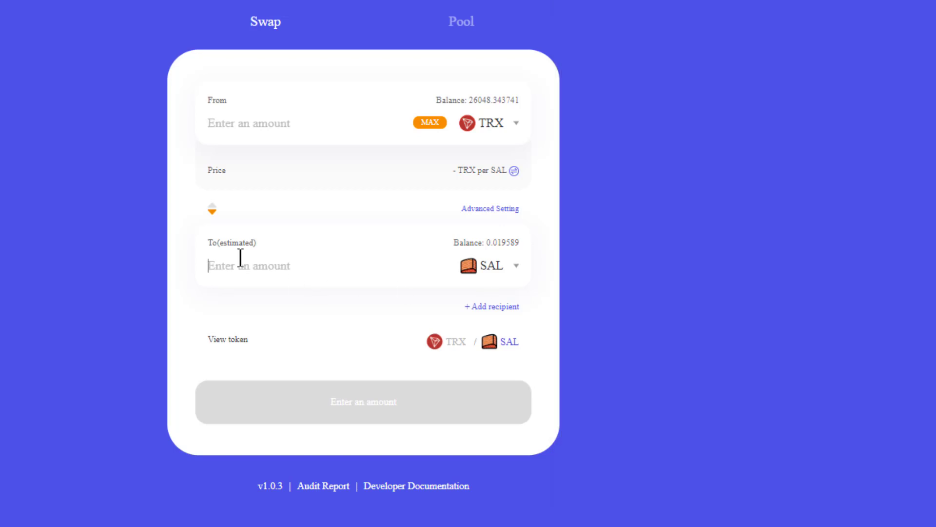
pyautogui.write('0.')
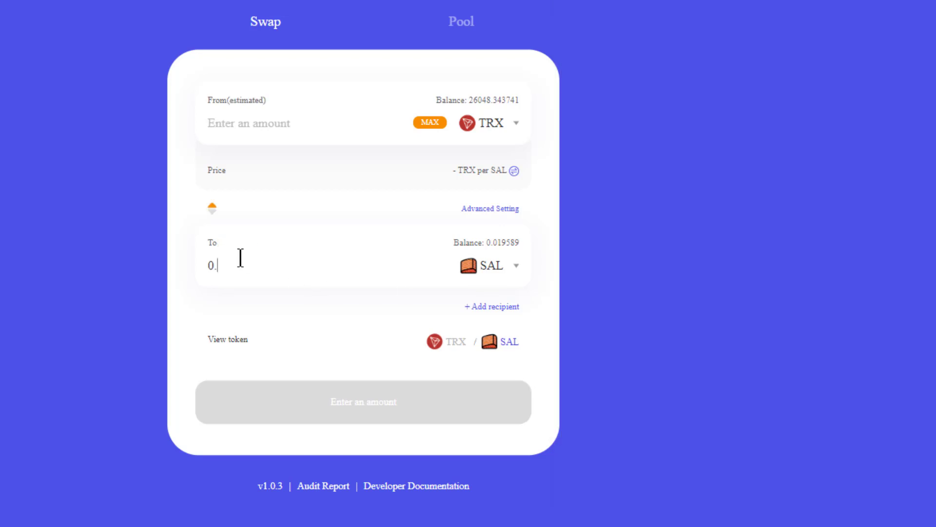
pyautogui.write('0')
pyautogui.hotkey('alt', 'Tab')
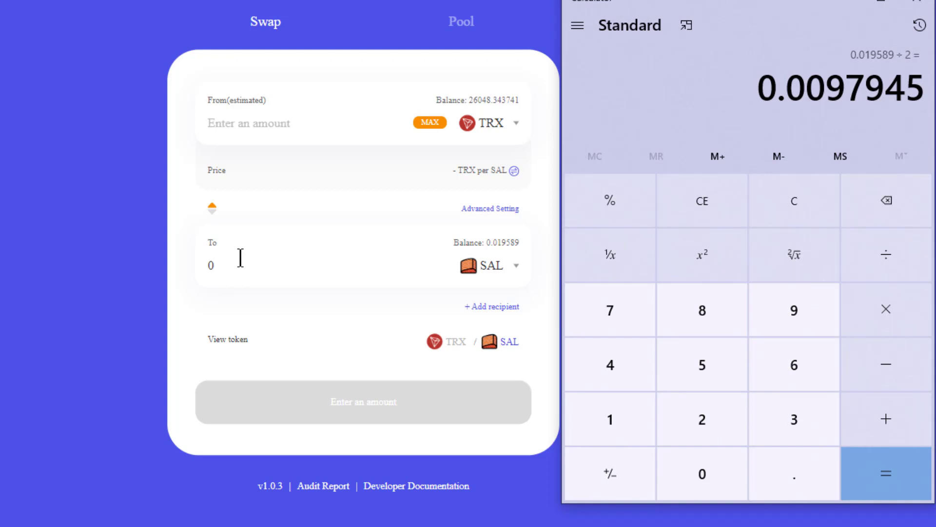
pyautogui.hotkey('alt', 'Tab')
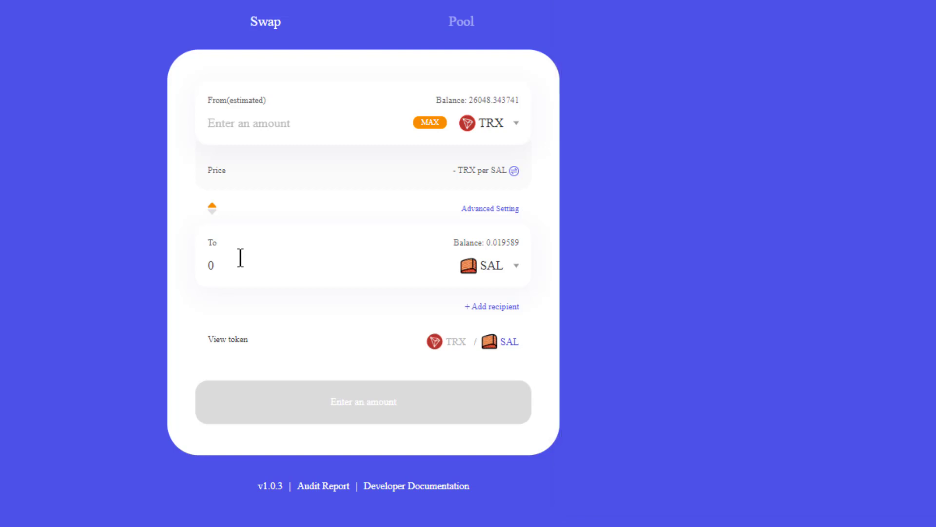
pyautogui.press('BackSpace')
pyautogui.write('98')
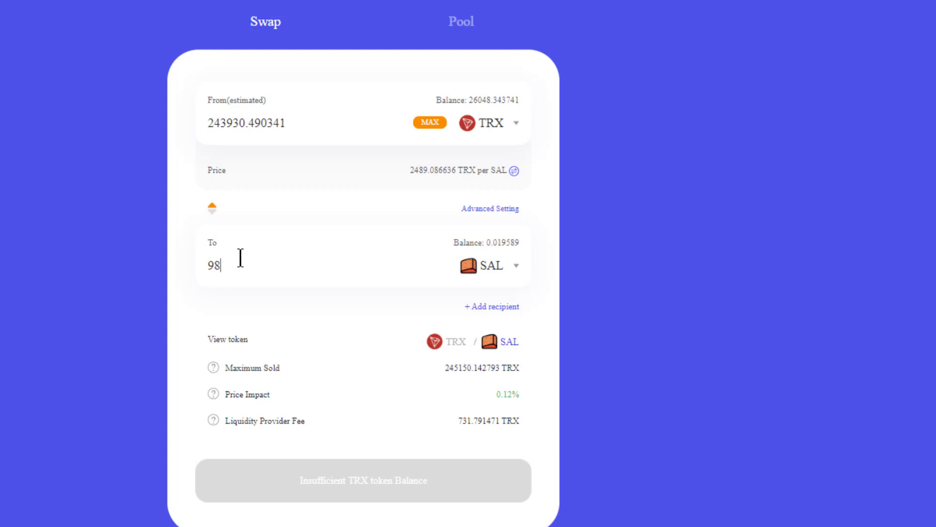
pyautogui.press('BackSpace')
pyautogui.press('BackSpace')
pyautogui.write('0.009')
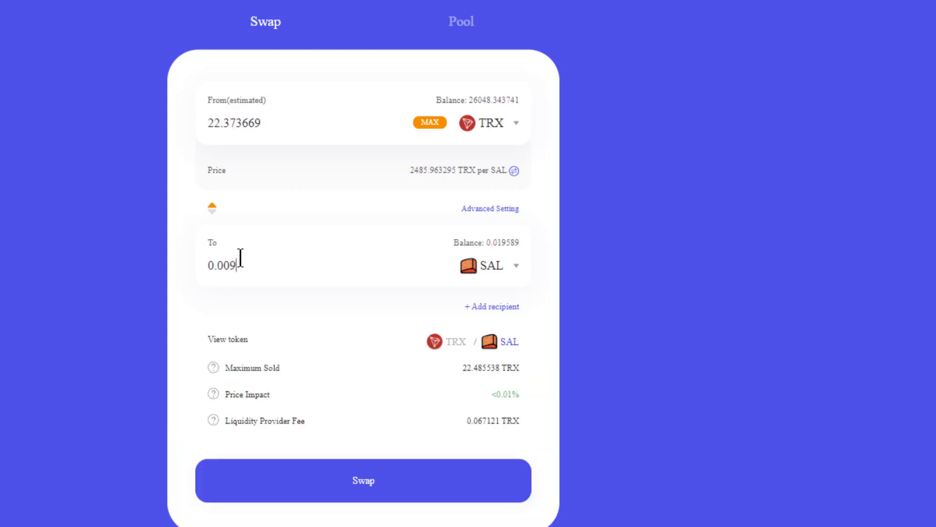
pyautogui.write('9')
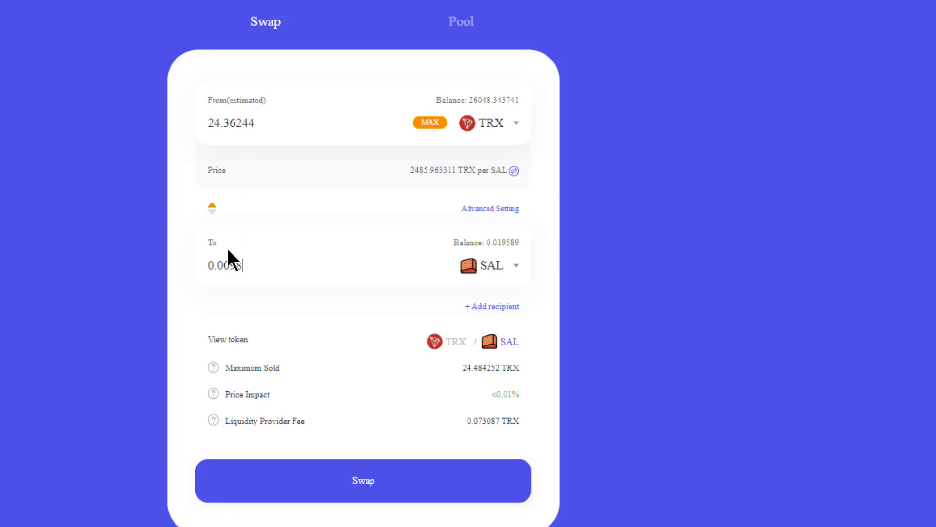
# Reverse the swap direction and swap 0.0098 SAL for about 24.216383 TRX, approving in TronLink
pyautogui.click(212, 209)
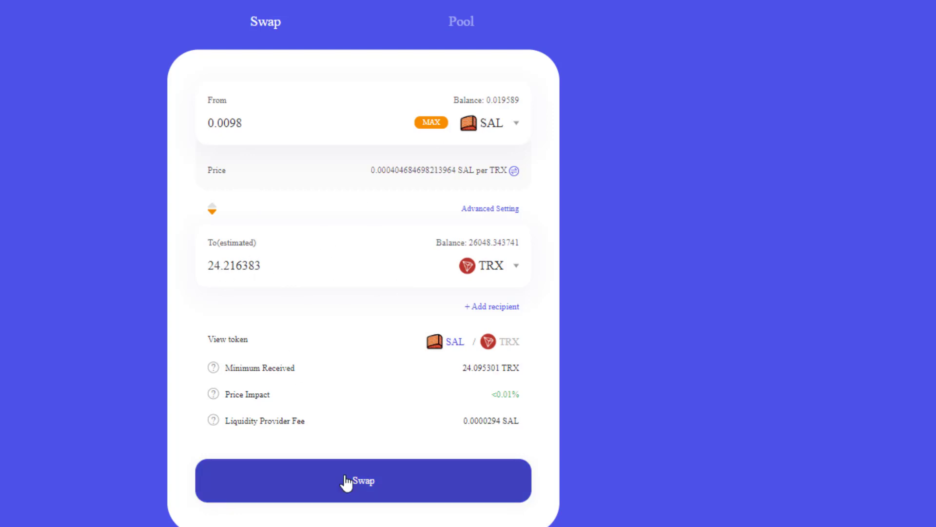
pyautogui.click(365, 485)
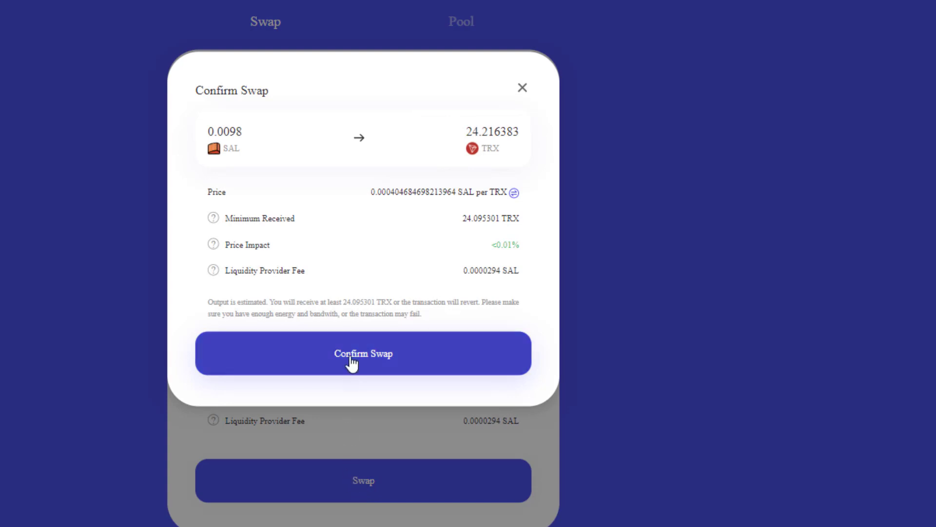
pyautogui.click(350, 358)
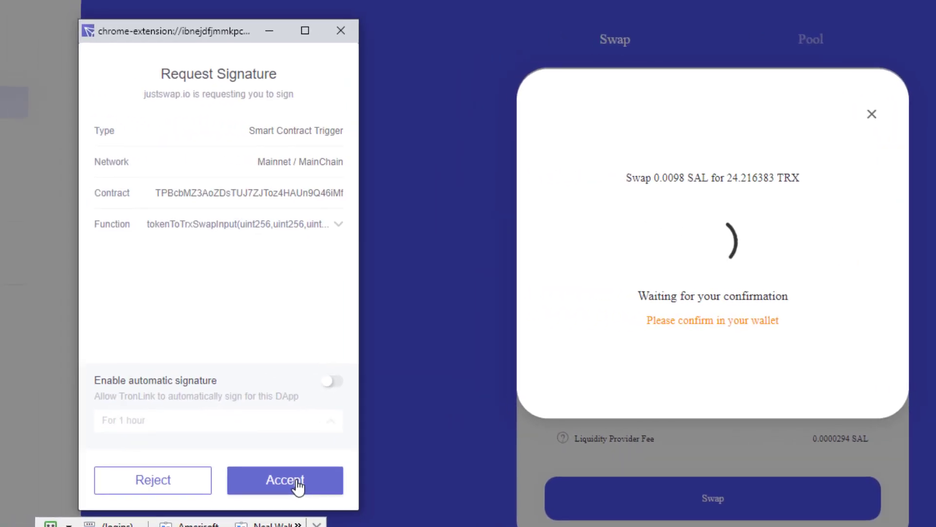
pyautogui.click(293, 483)
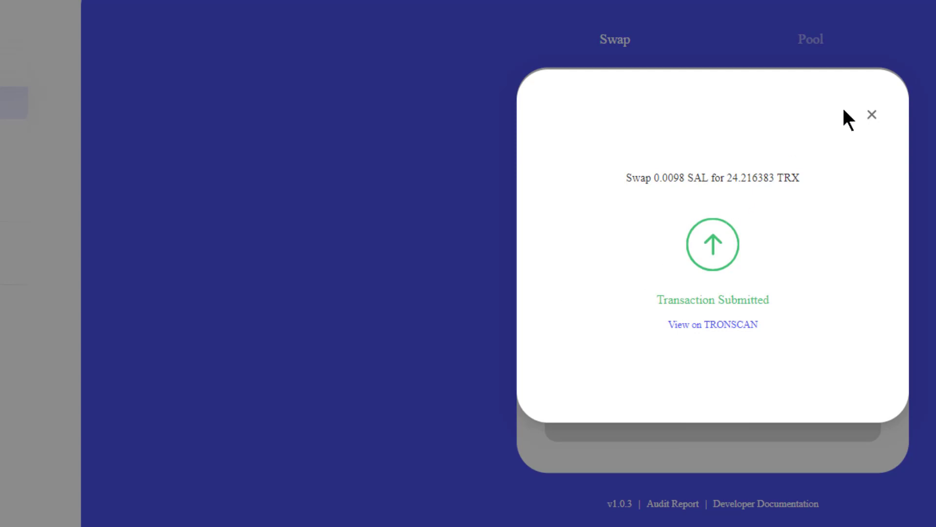
pyautogui.click(873, 117)
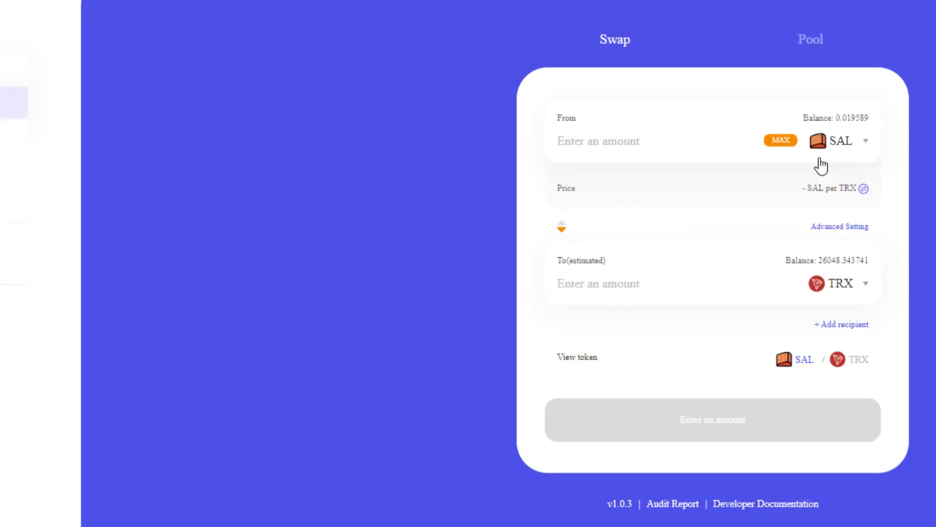
# Open the Add Liquidity form on JustSwap's Pool tab for the TRX/SAL pair
pyautogui.click(805, 58)
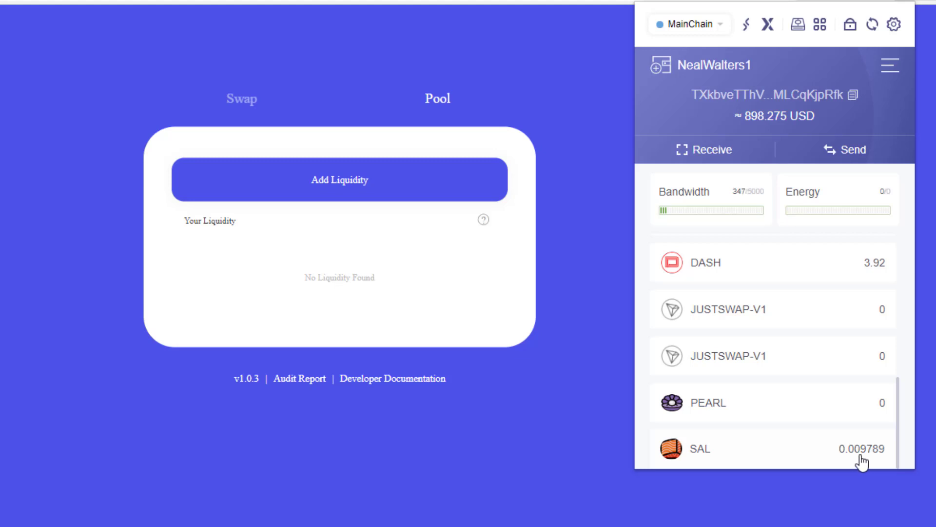
pyautogui.click(329, 183)
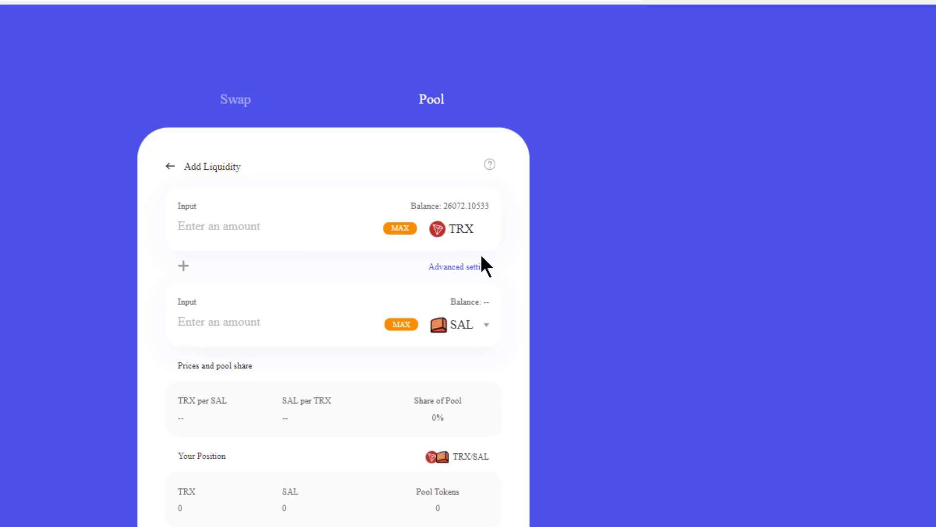
# Supply 24.27745 TRX with the full 0.009789 SAL balance, approve it in TronLink, and check wallet balances
pyautogui.click(401, 326)
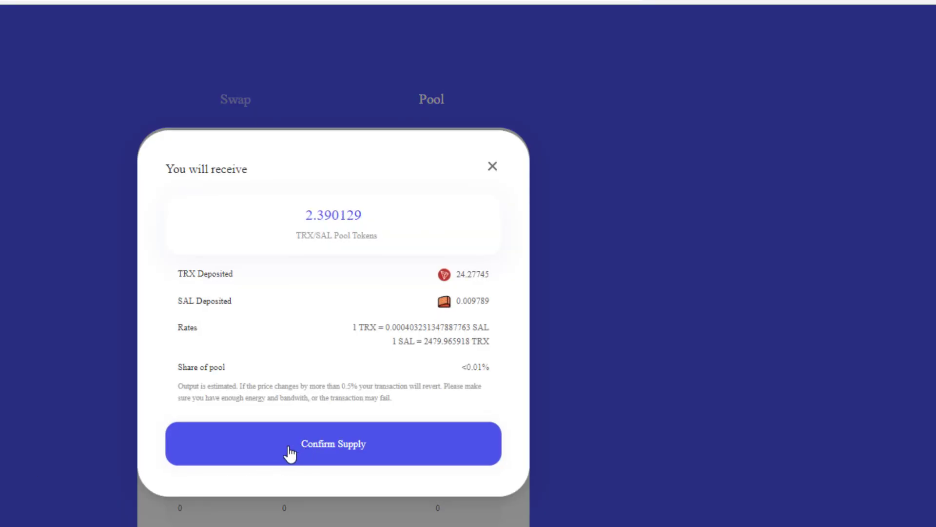
pyautogui.click(290, 453)
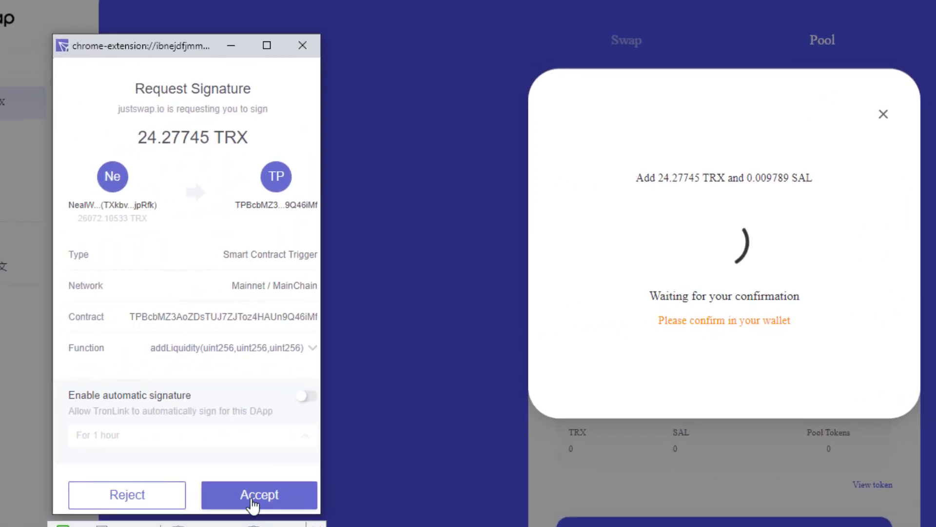
pyautogui.click(313, 493)
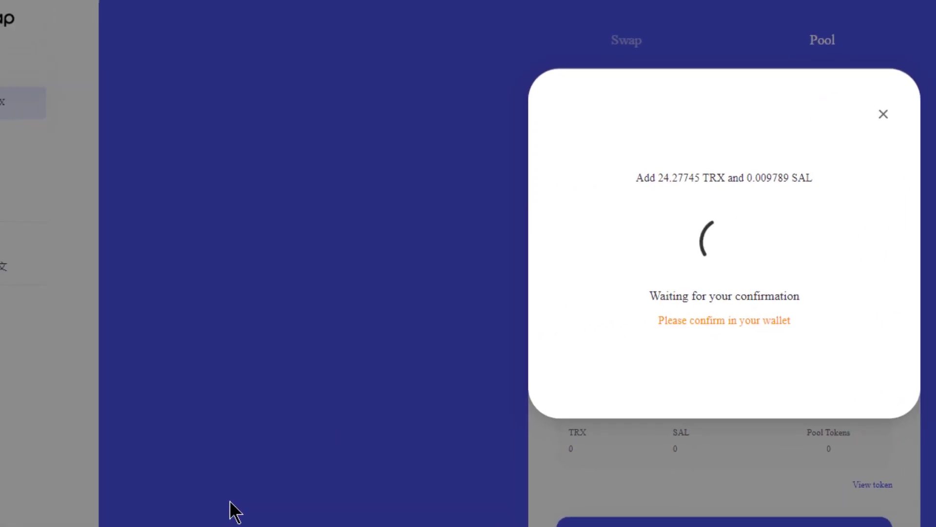
pyautogui.click(254, 318)
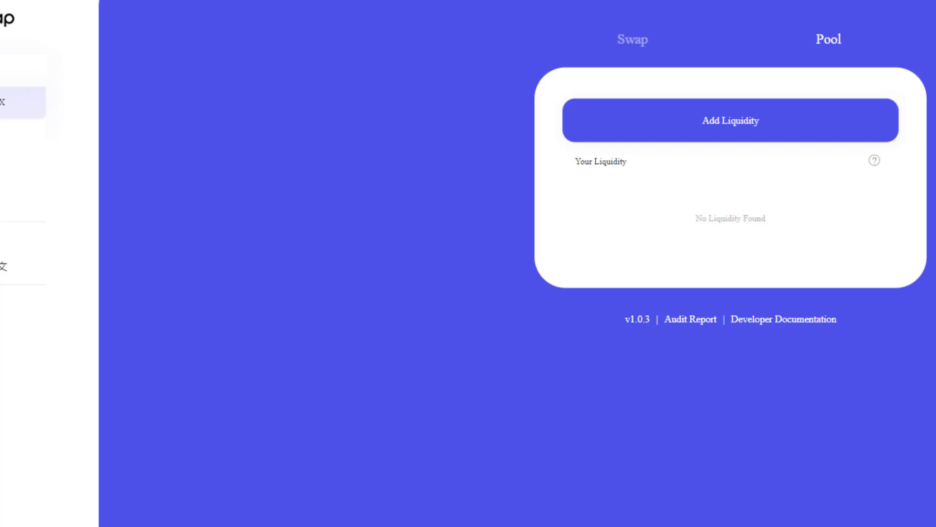
pyautogui.click(898, 37)
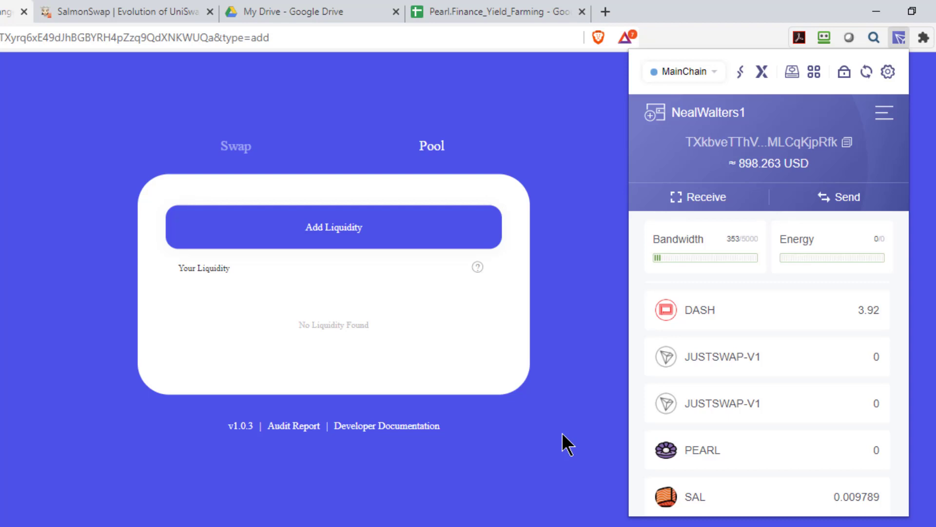
# Close the TronLink wallet after seeing 0.009789 SAL still held
pyautogui.click(563, 433)
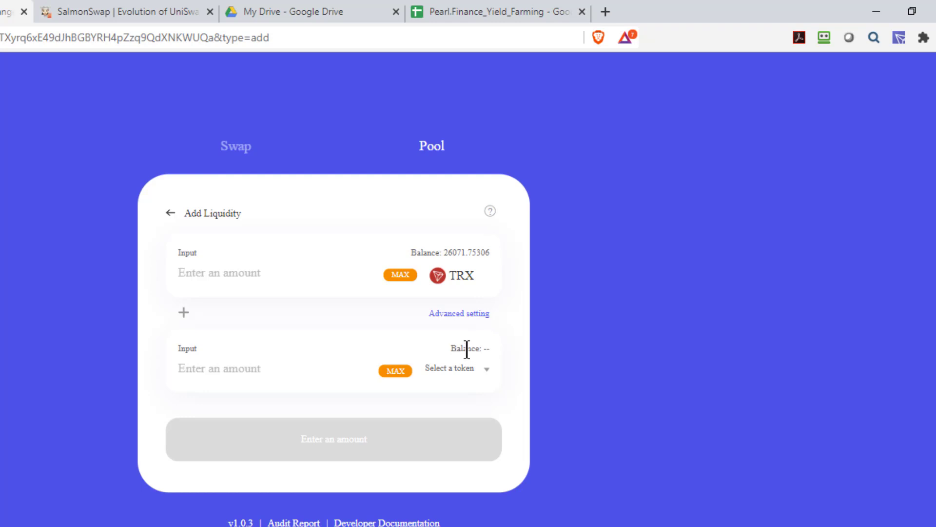
# Close the old JustSwap tab and open the SAL/TRX LP link's JustSwap pair page in a new tab
pyautogui.click(24, 11)
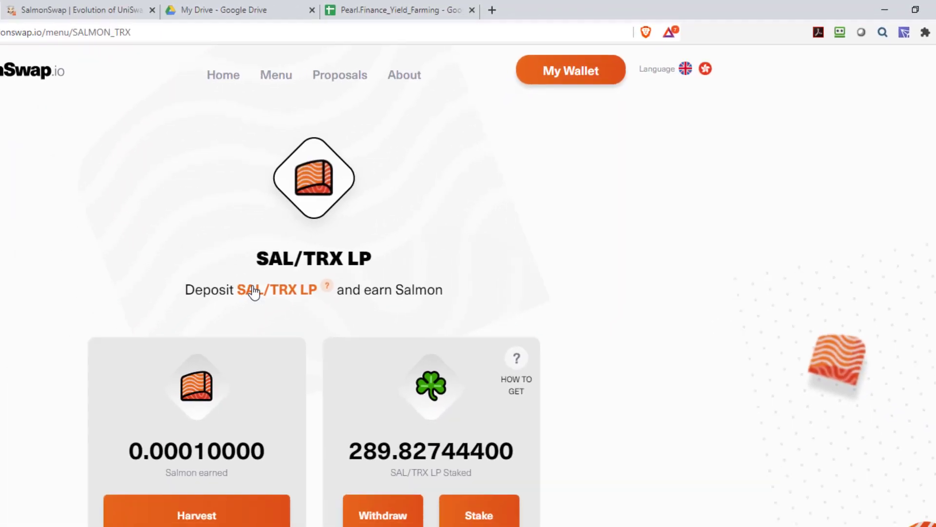
pyautogui.rightClick(254, 291)
pyautogui.click(304, 297)
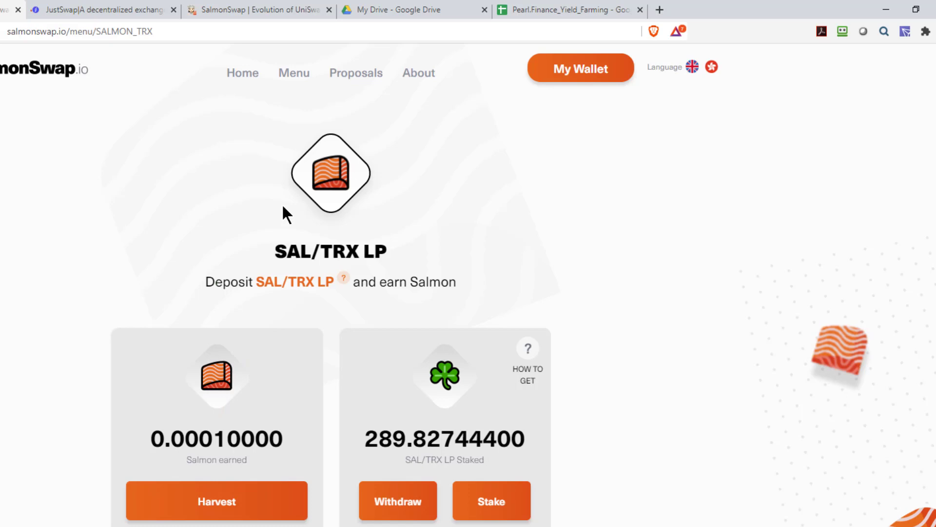
pyautogui.click(56, 9)
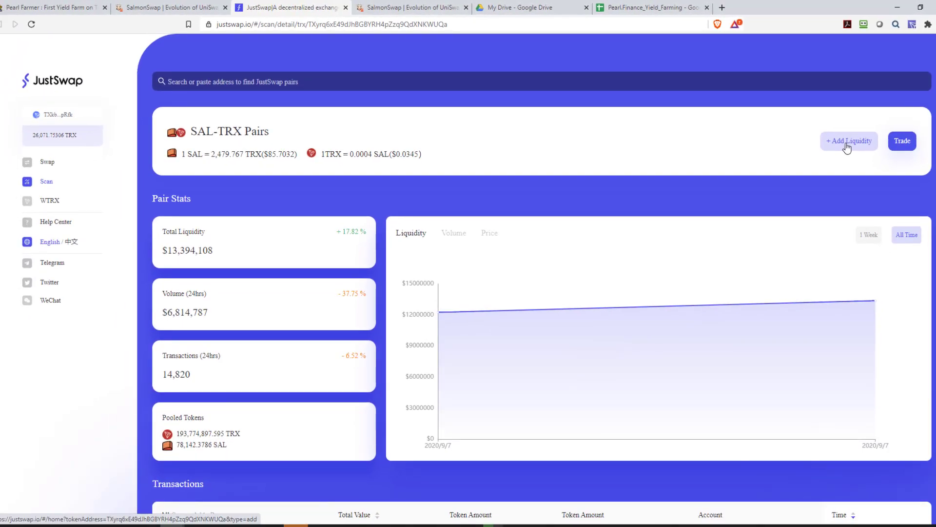
# Add 24.283662 TRX and the full 0.009789 SAL to the SAL-TRX pool and confirm the supply
pyautogui.click(847, 146)
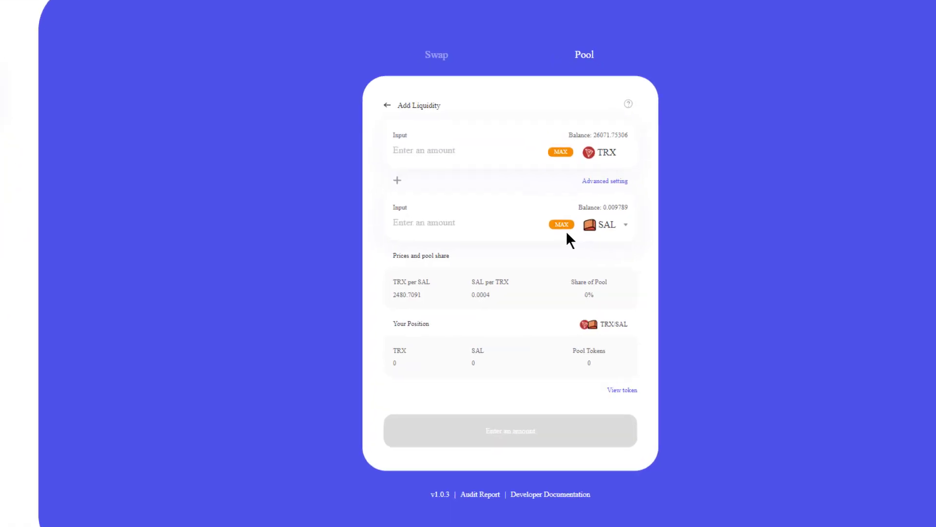
pyautogui.click(561, 222)
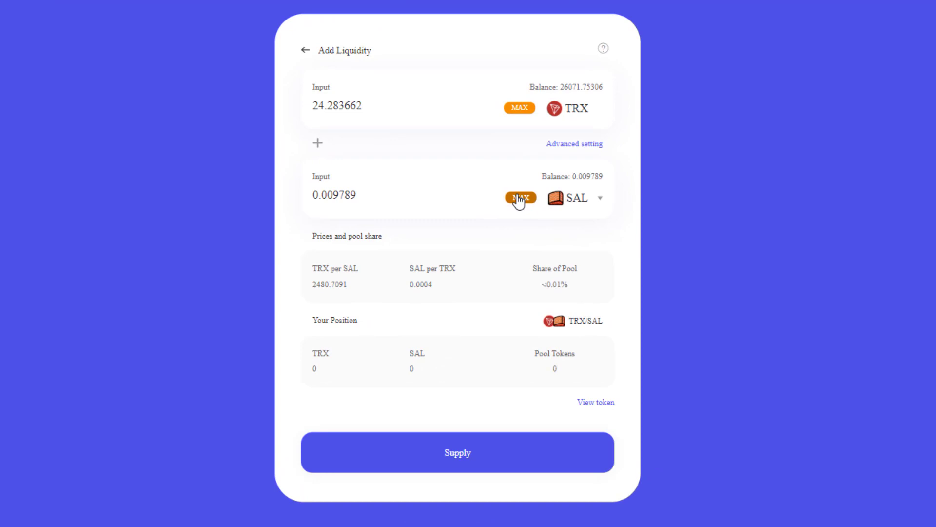
pyautogui.click(428, 463)
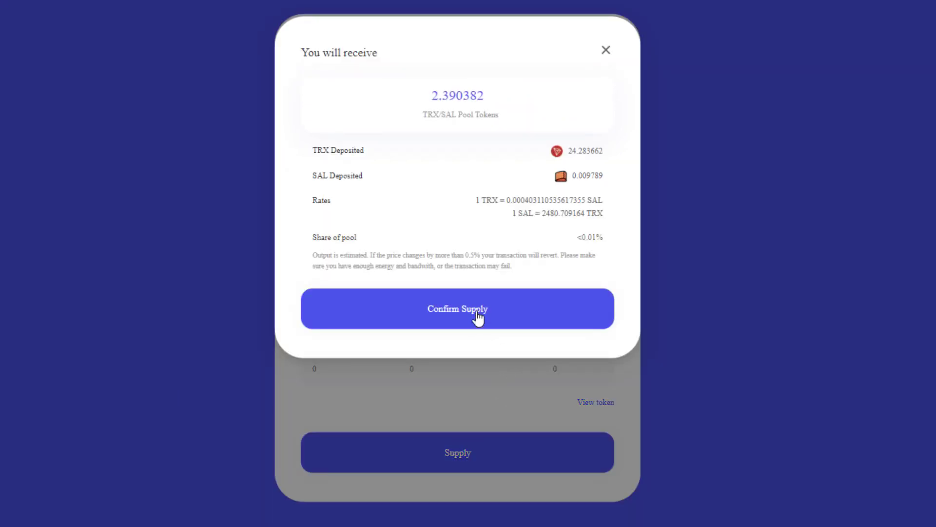
pyautogui.click(476, 313)
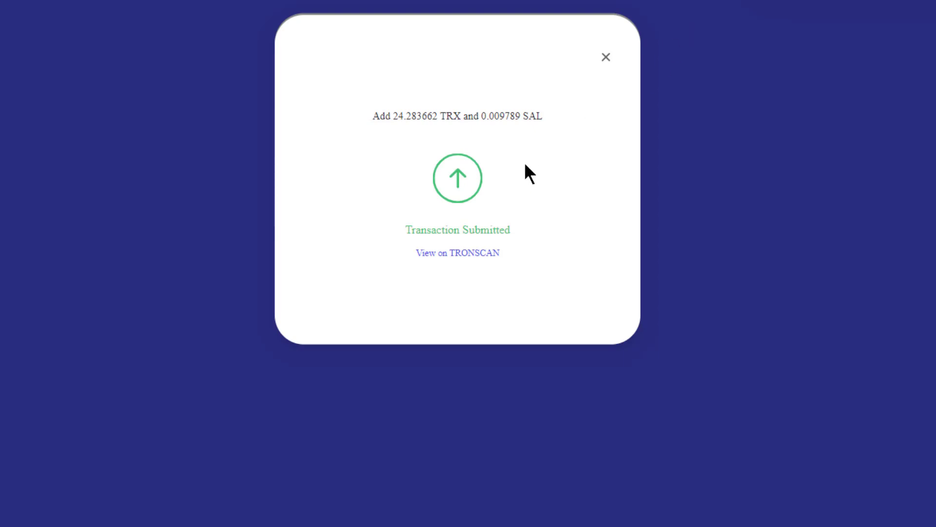
# Review the deposit transaction on TRONSCAN, then check TronLink for the 2.390382 JUSTSWAP-V1 tokens
pyautogui.rightClick(464, 254)
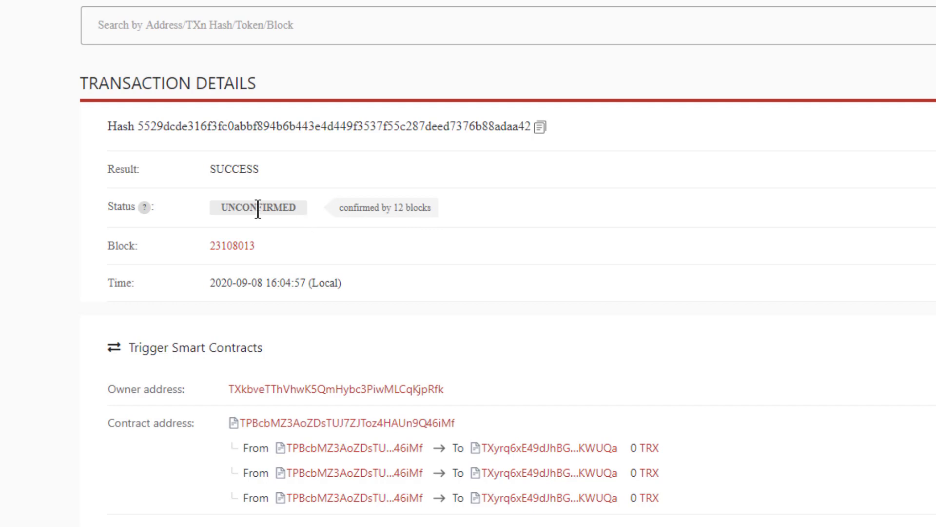
pyautogui.moveTo(258, 209); pyautogui.dragTo(380, 209)
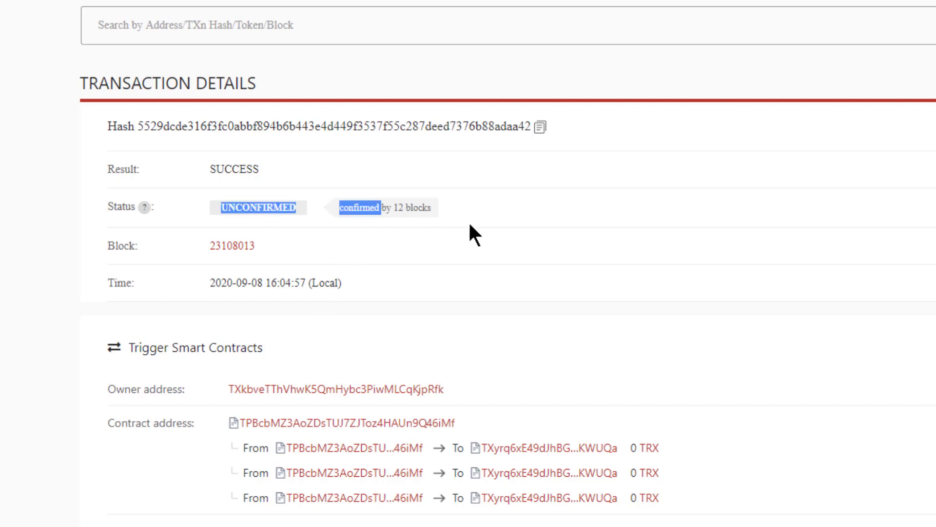
pyautogui.click(241, 200)
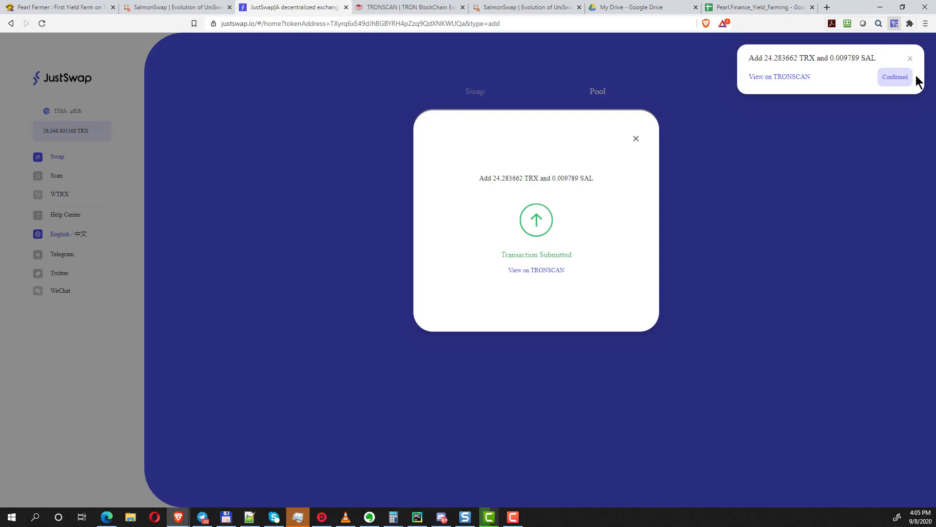
pyautogui.click(894, 23)
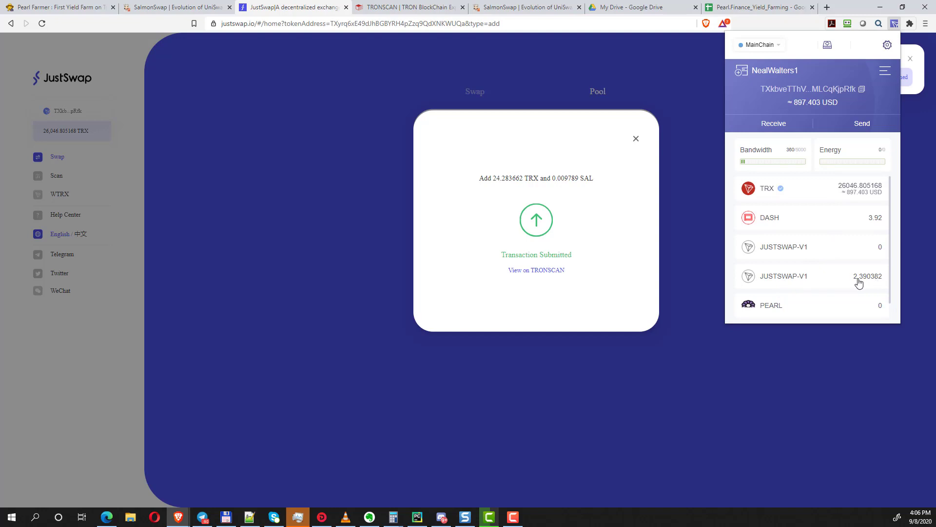
# Back on the SalmonSwap SAL/TRX LP farm, stake the maximum 2.390382 LP tokens
pyautogui.scroll(-3, 863, 280)
pyautogui.click(193, 44)
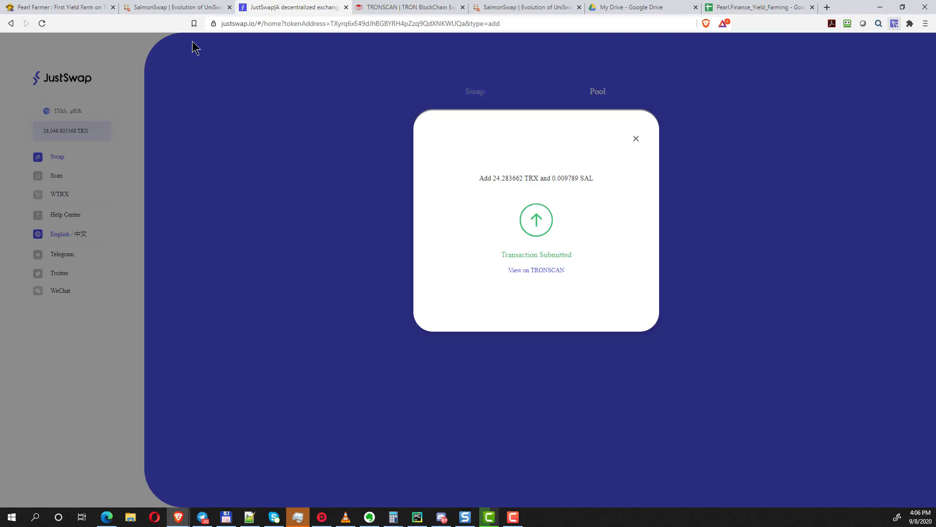
pyautogui.click(148, 7)
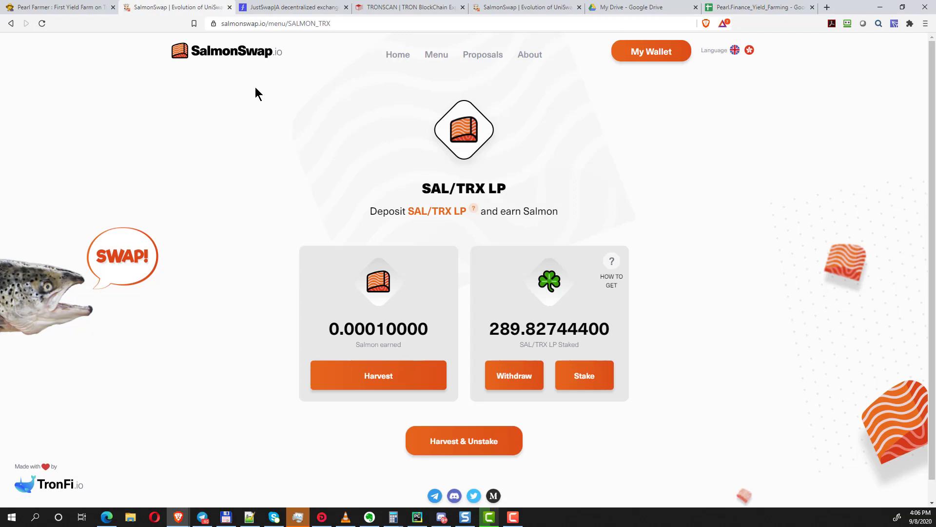
pyautogui.click(602, 385)
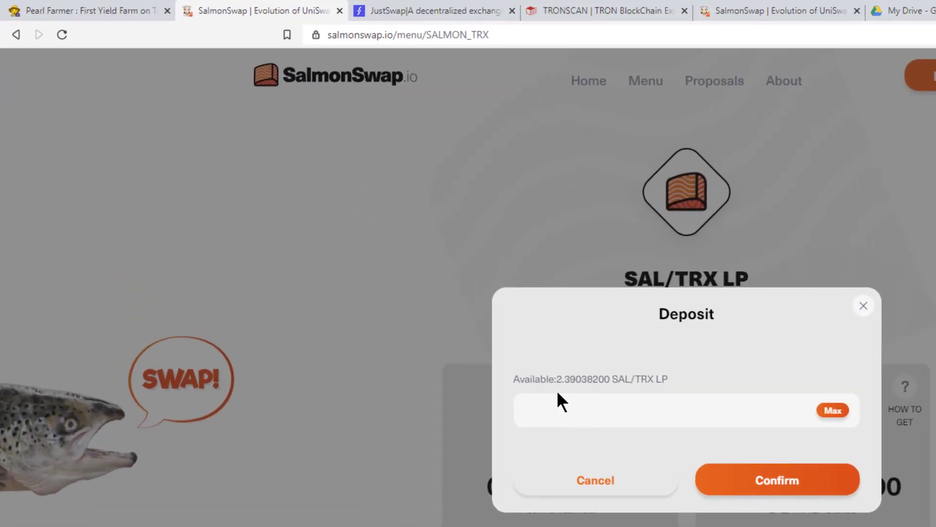
pyautogui.click(832, 412)
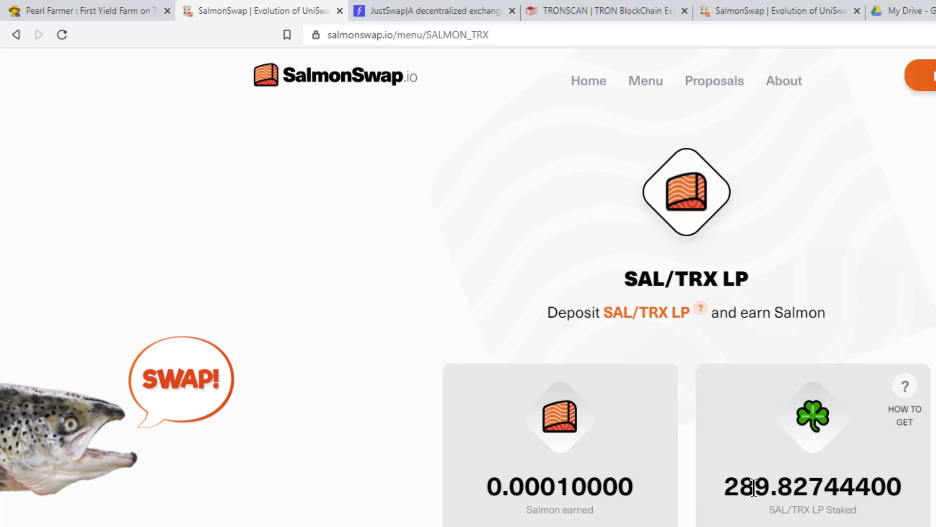
pyautogui.moveTo(725, 486); pyautogui.dragTo(801, 486)
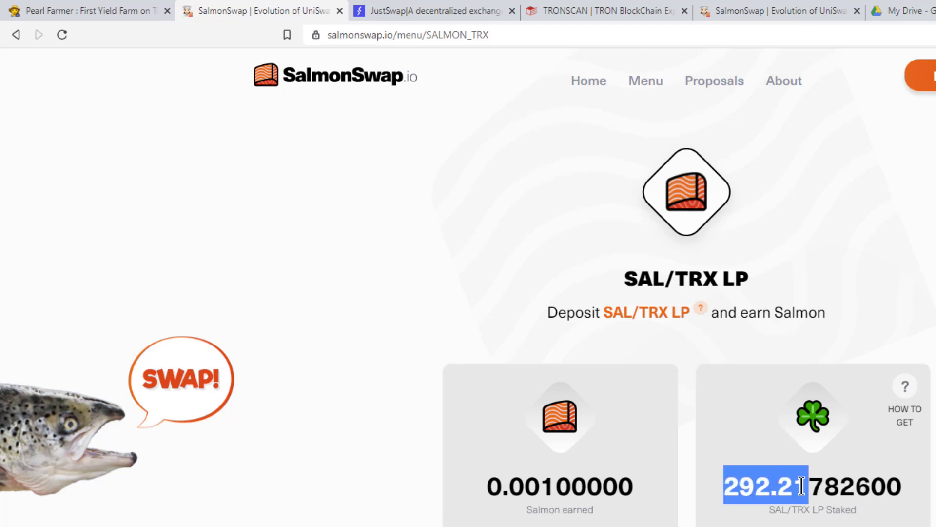
pyautogui.click(792, 486)
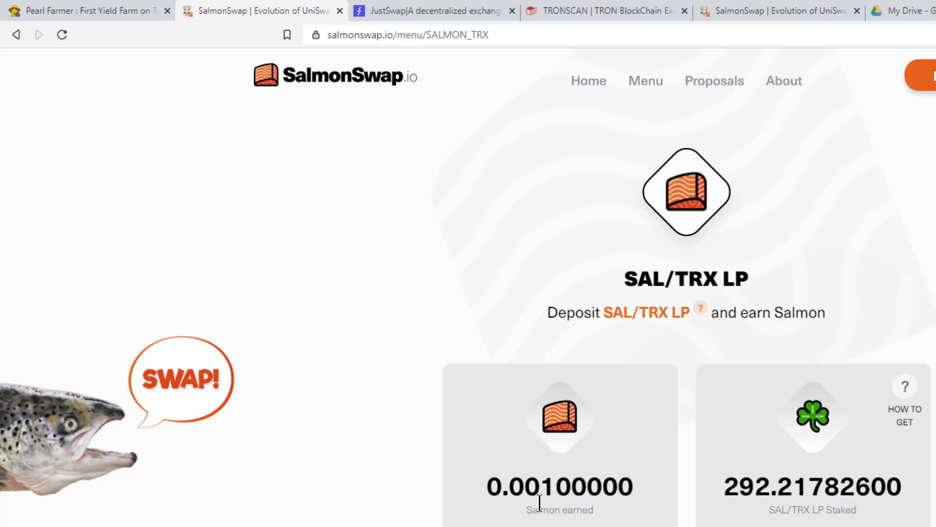
pyautogui.moveTo(533, 486); pyautogui.dragTo(585, 492)
pyautogui.doubleClick(778, 488)
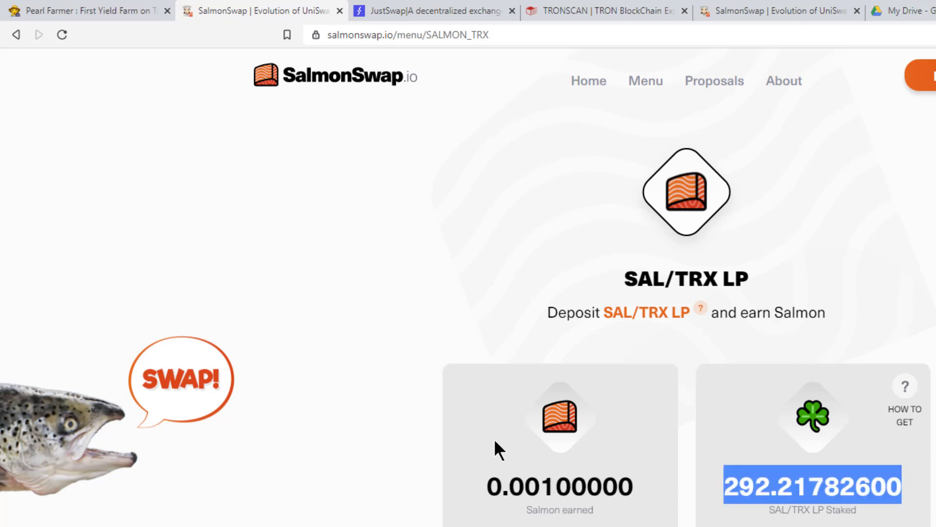
pyautogui.moveTo(525, 486); pyautogui.dragTo(585, 488)
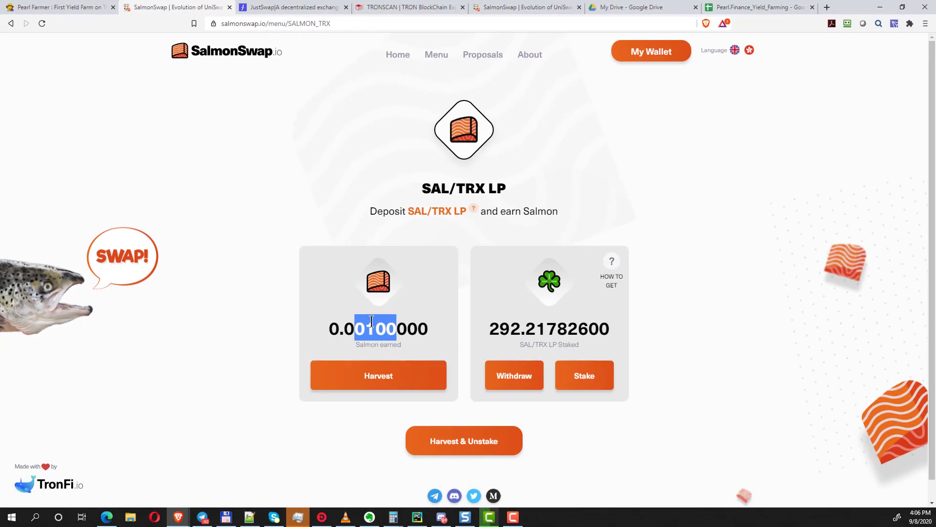
pyautogui.click(368, 324)
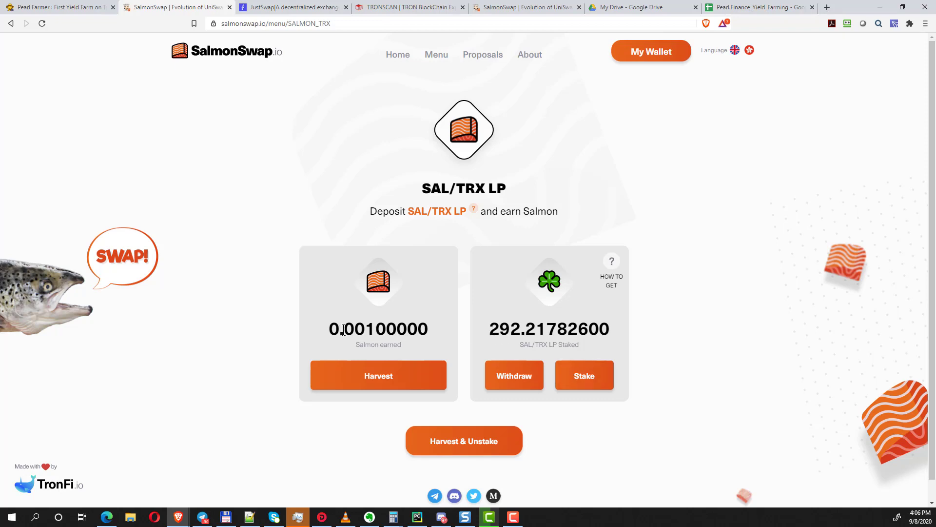
pyautogui.moveTo(343, 330); pyautogui.dragTo(422, 333)
pyautogui.doubleClick(422, 332)
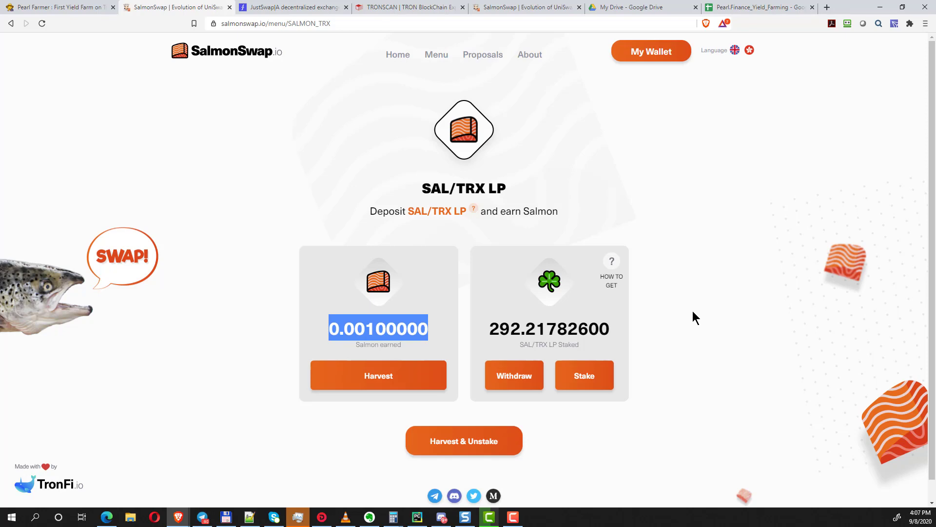
# Inspect the CompoundDaily balance and daily return formulas for days 2, 3, 9, 10 and 14
pyautogui.click(741, 7)
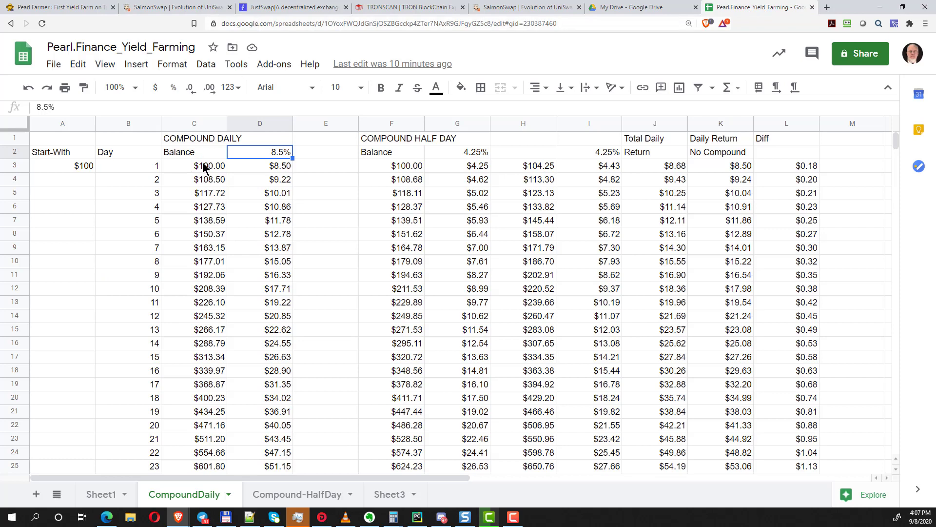
pyautogui.click(198, 275)
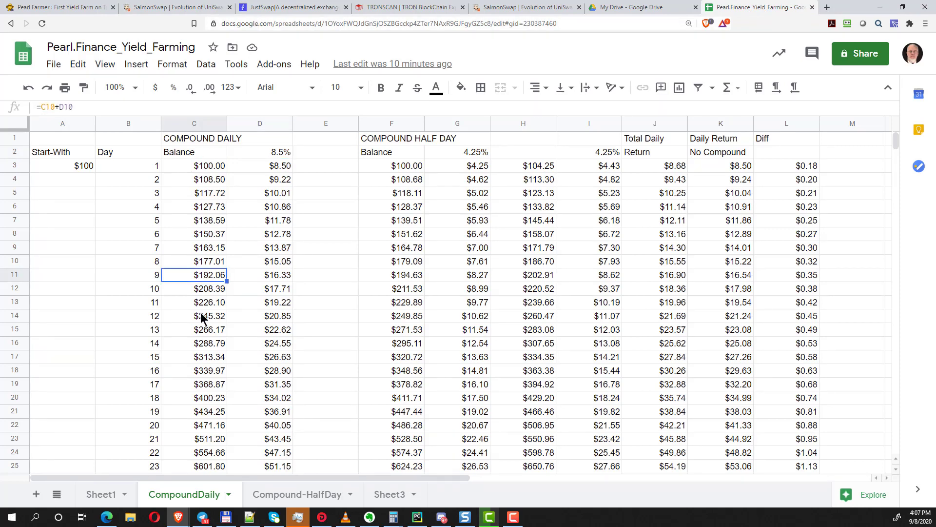
pyautogui.click(278, 181)
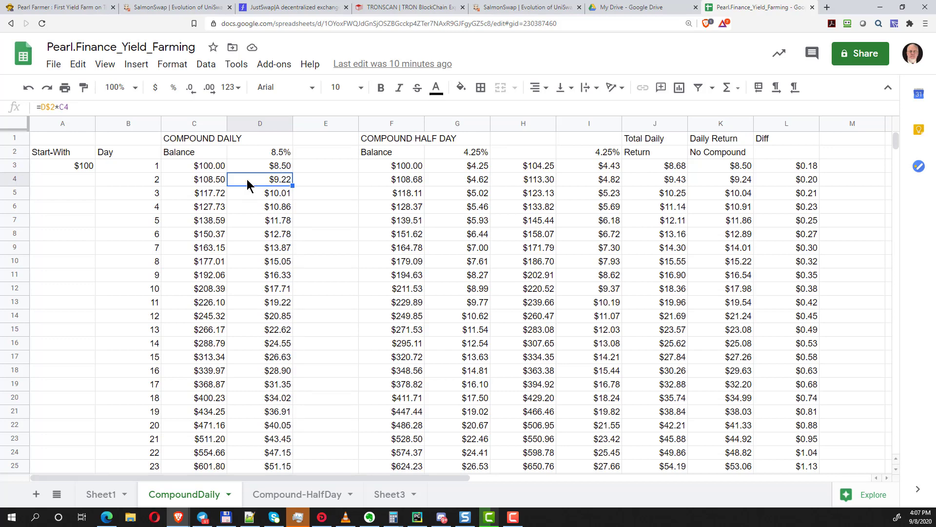
pyautogui.click(204, 183)
pyautogui.click(205, 195)
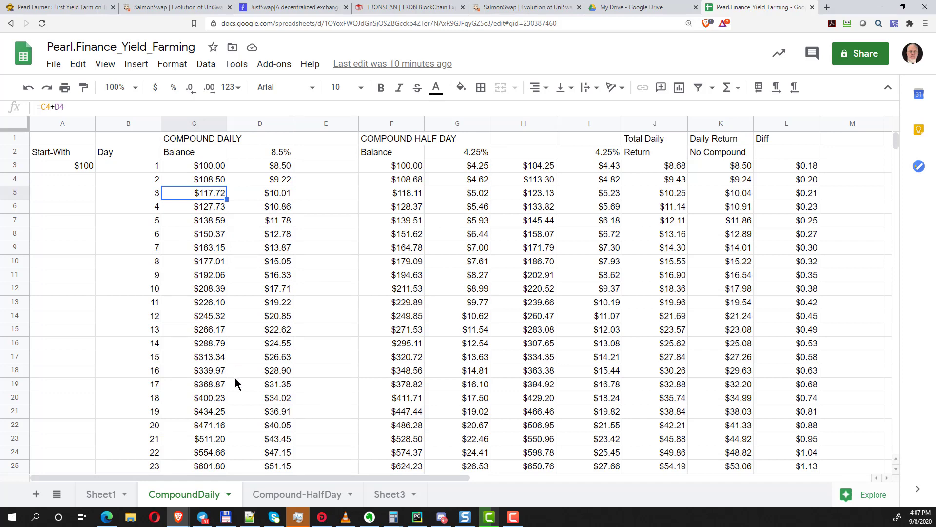
pyautogui.click(210, 343)
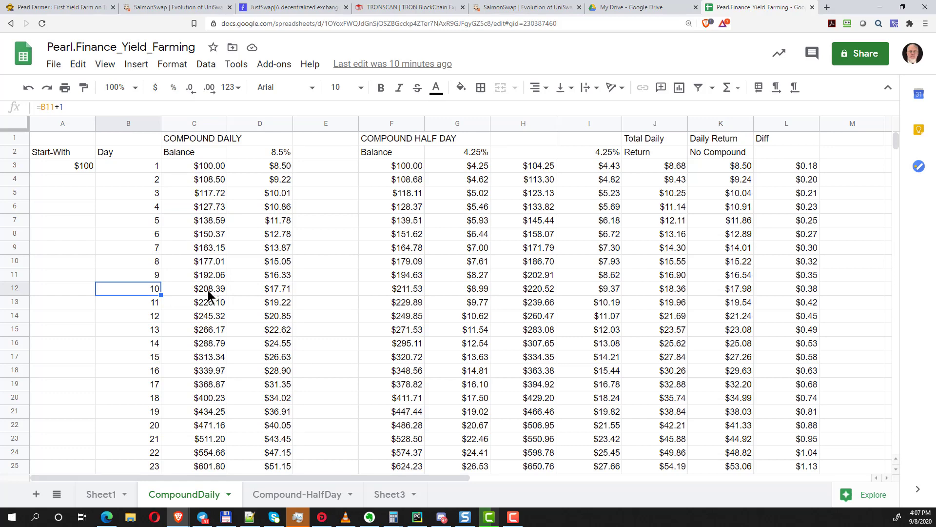
pyautogui.click(191, 291)
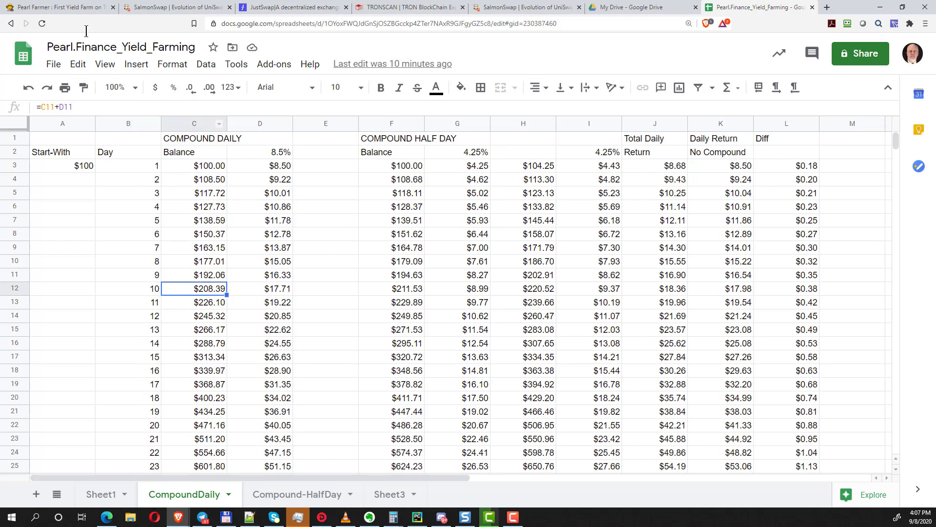
# Return to SalmonSwap and load the farm list showing SAL/TRX LP and PEARL/TRX LP pools
pyautogui.click(137, 9)
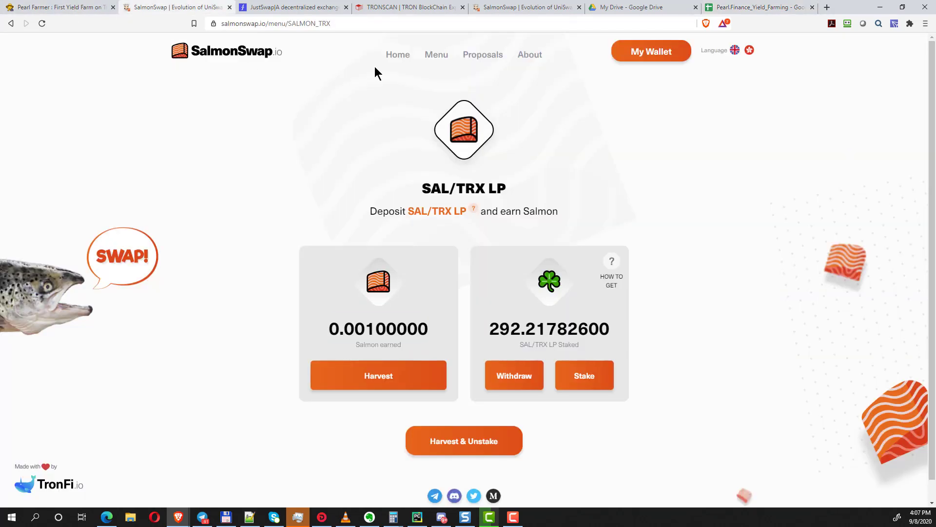
pyautogui.click(432, 56)
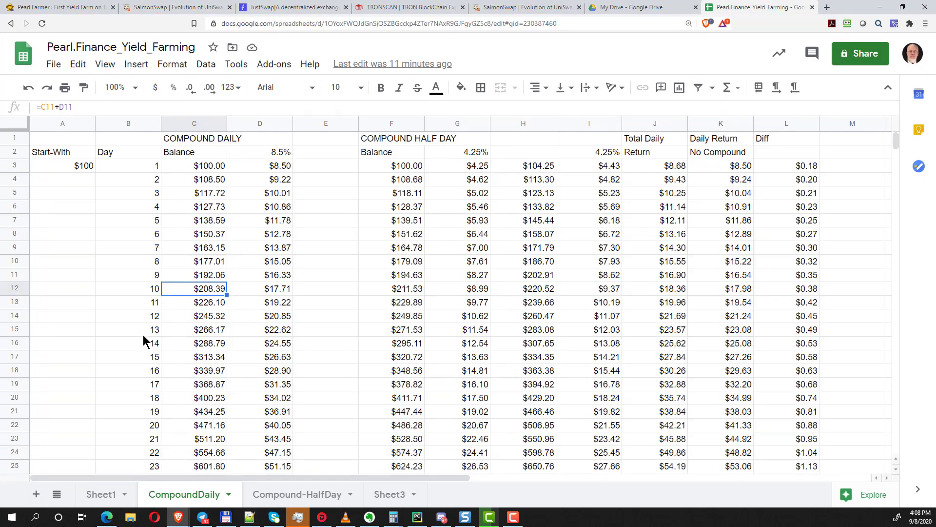
# Check the day 12 balance, then select row 62 and inspect the day 60 return and balance formulas
pyautogui.click(204, 320)
pyautogui.scroll(-7, 215, 303)
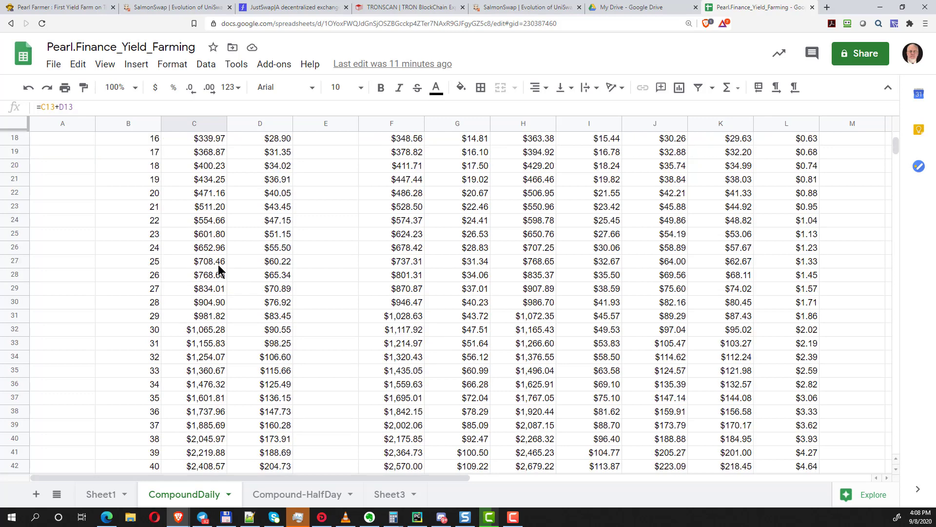
pyautogui.scroll(-6, 218, 288)
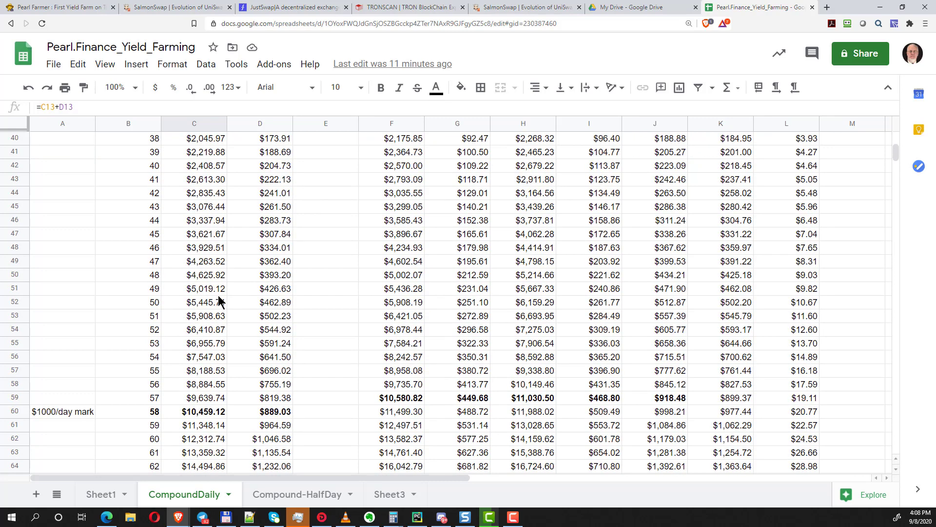
pyautogui.scroll(-2, 215, 307)
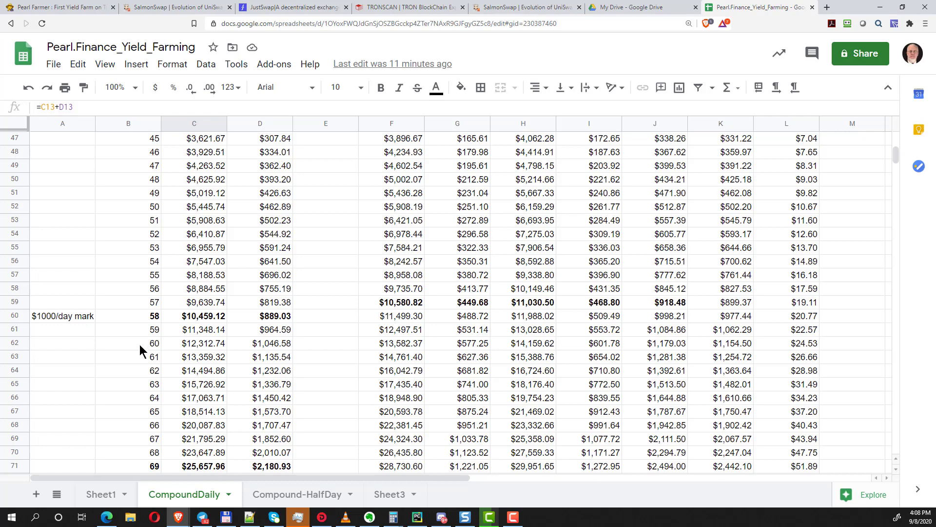
pyautogui.moveTo(152, 346); pyautogui.dragTo(287, 347)
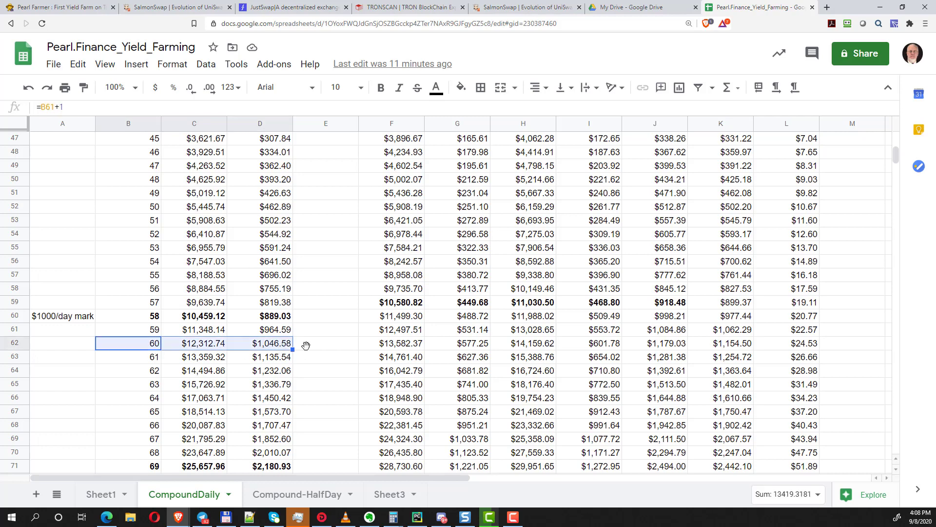
pyautogui.click(273, 348)
pyautogui.click(191, 344)
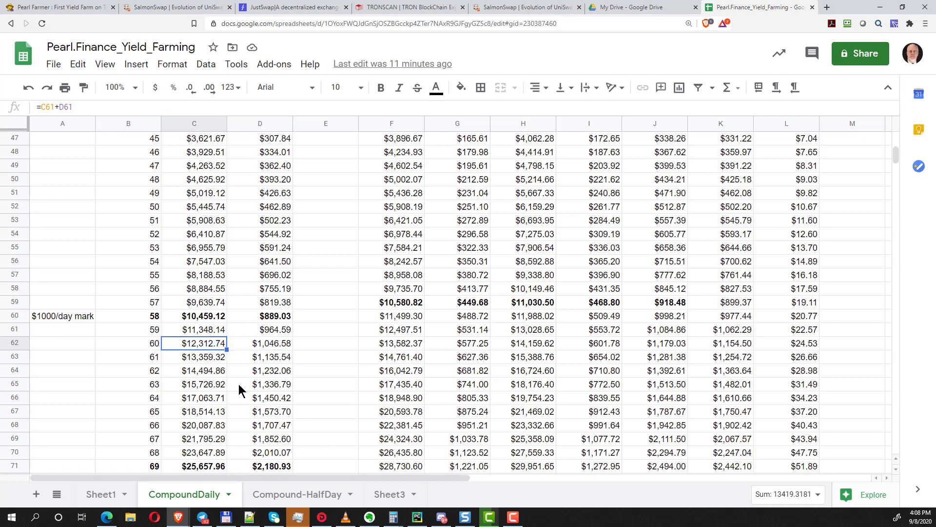
# Recheck the 8.5% daily rate cell, then the day 60 counter, return and balance formulas
pyautogui.scroll(7, 297, 309)
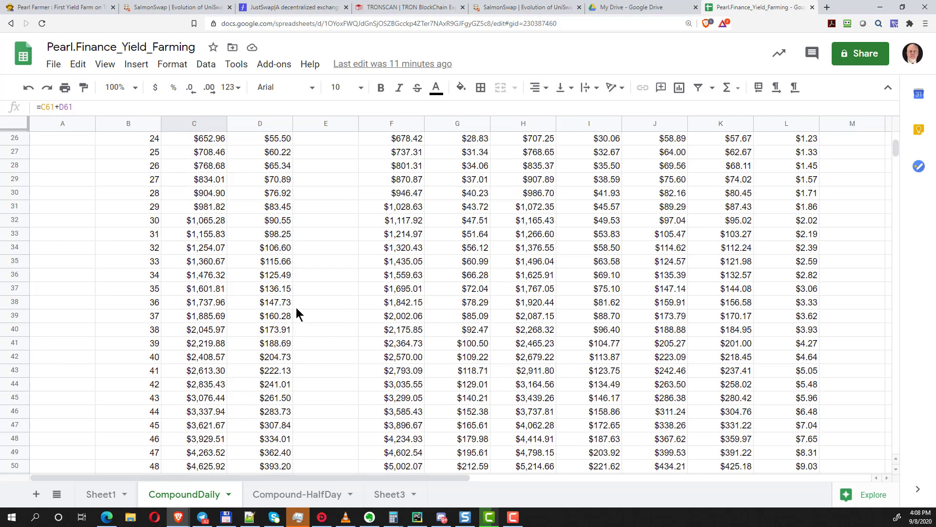
pyautogui.scroll(8, 297, 310)
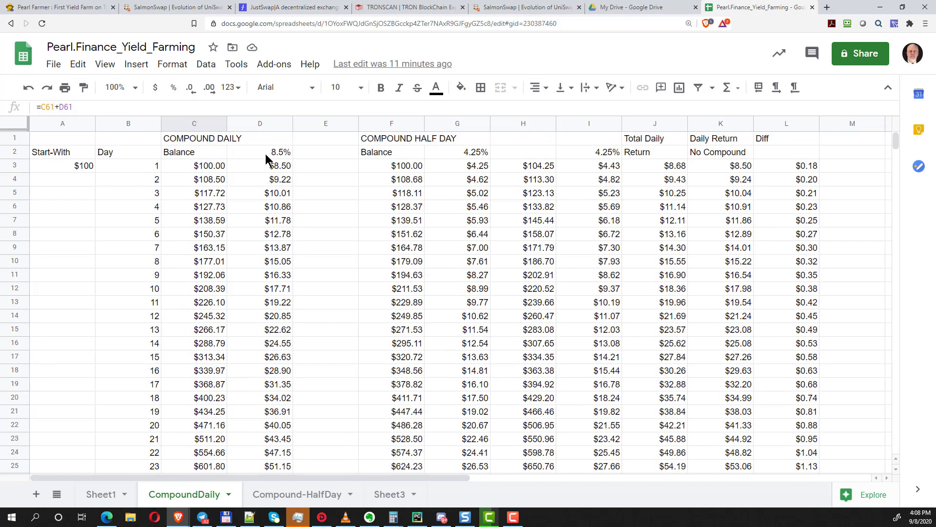
pyautogui.click(276, 155)
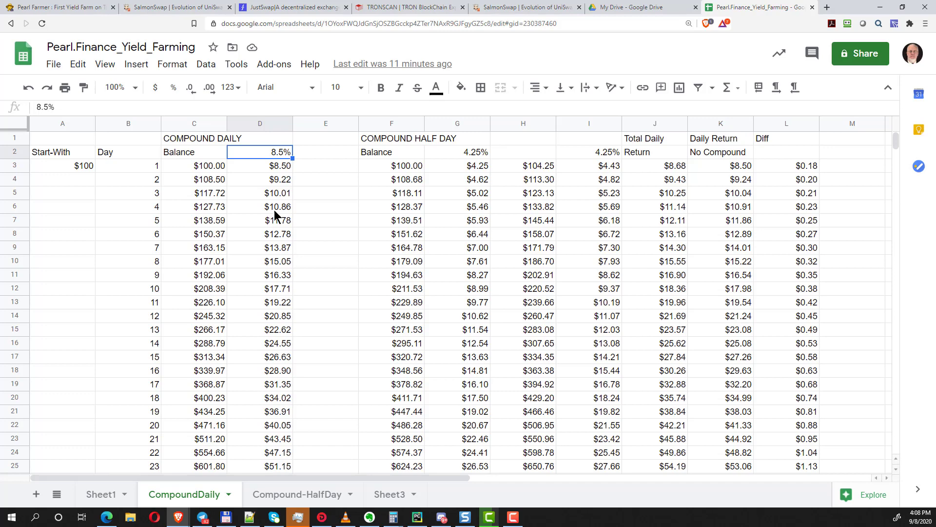
pyautogui.scroll(-7, 274, 210)
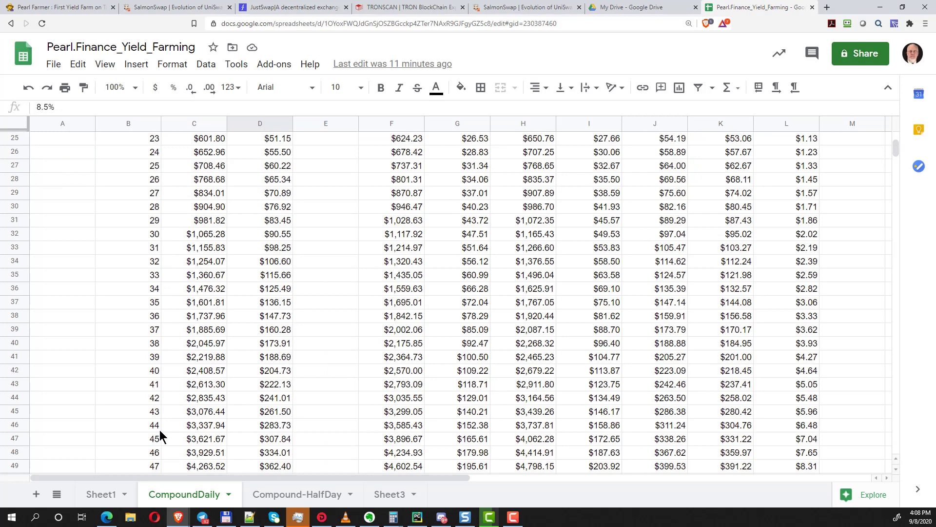
pyautogui.scroll(-7, 184, 334)
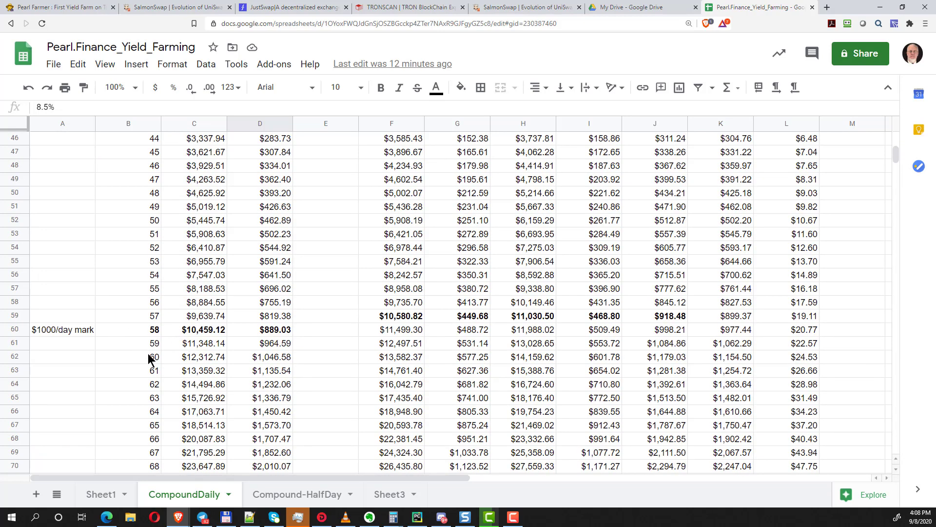
pyautogui.click(148, 358)
pyautogui.click(244, 360)
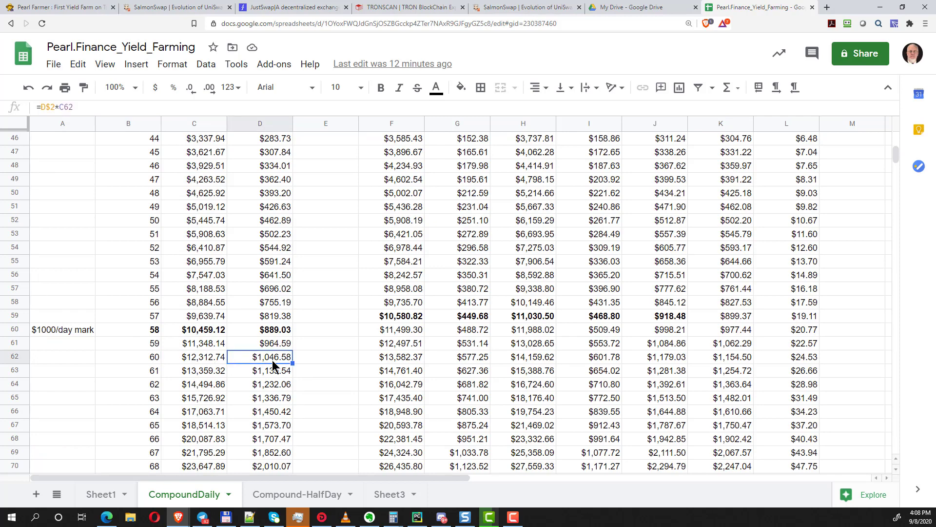
pyautogui.click(197, 363)
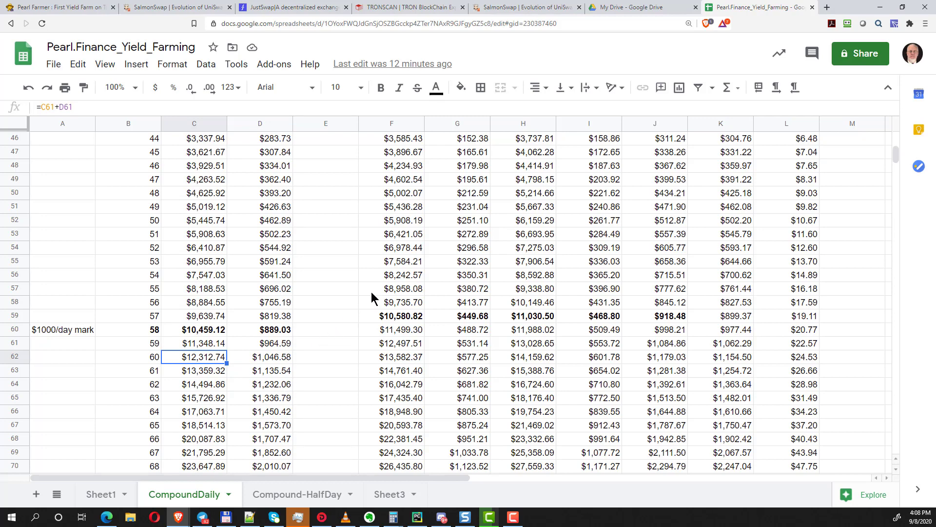
pyautogui.scroll(6, 370, 296)
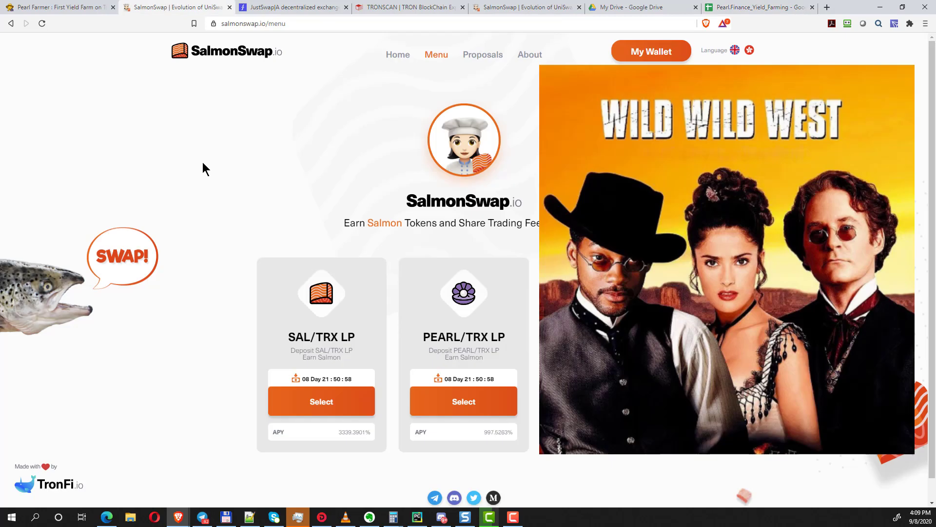